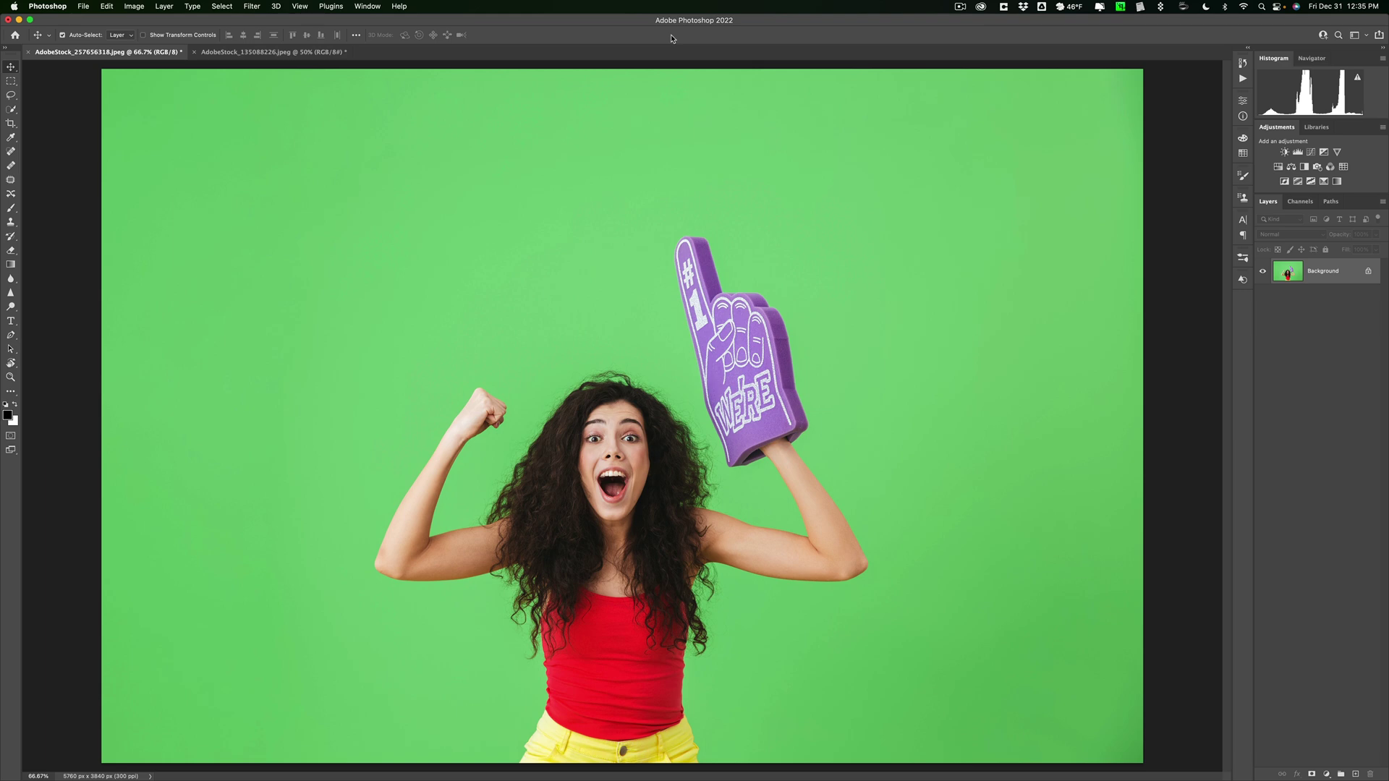
# Switch to the Quick Selection Tool and use Select Subject to select the model and foam finger
pyautogui.press('w')
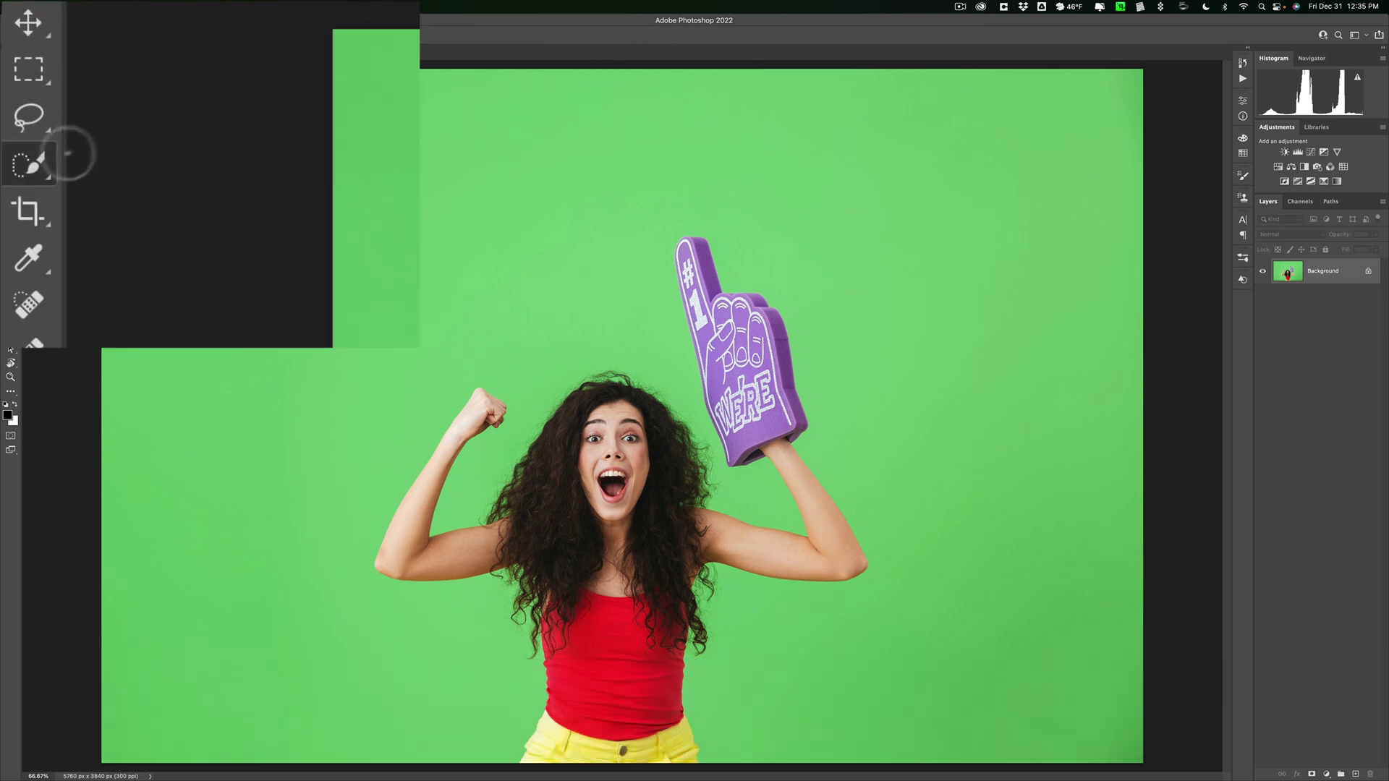
pyautogui.rightClick(37, 121)
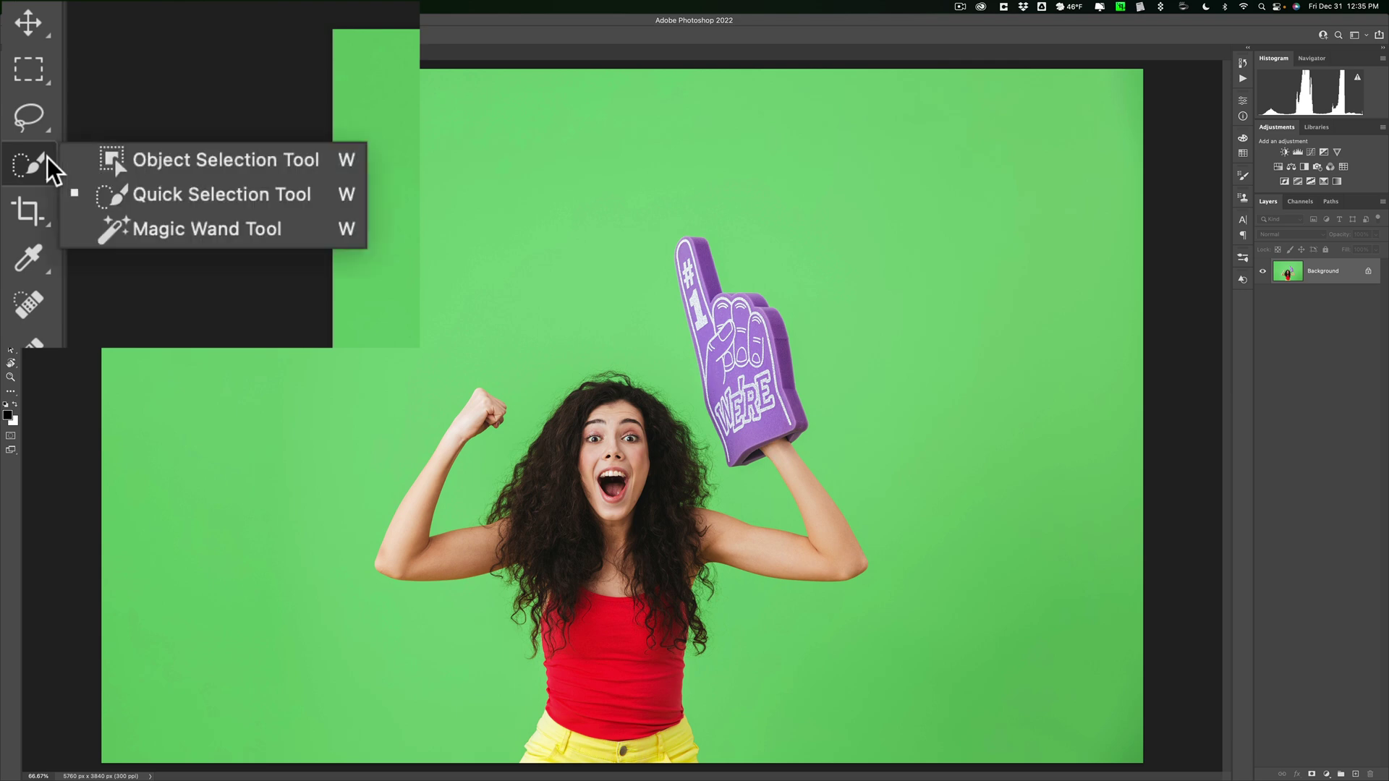
pyautogui.click(153, 194)
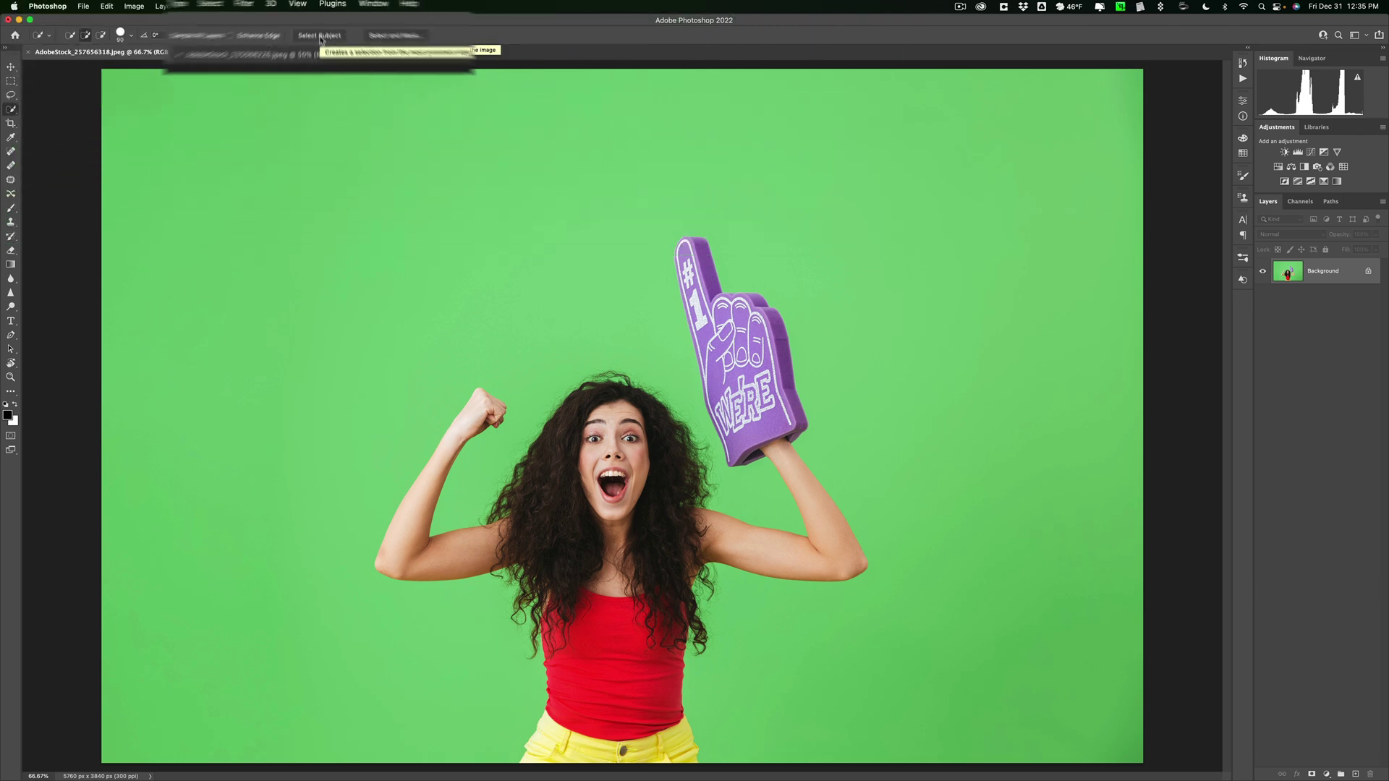
pyautogui.click(319, 34)
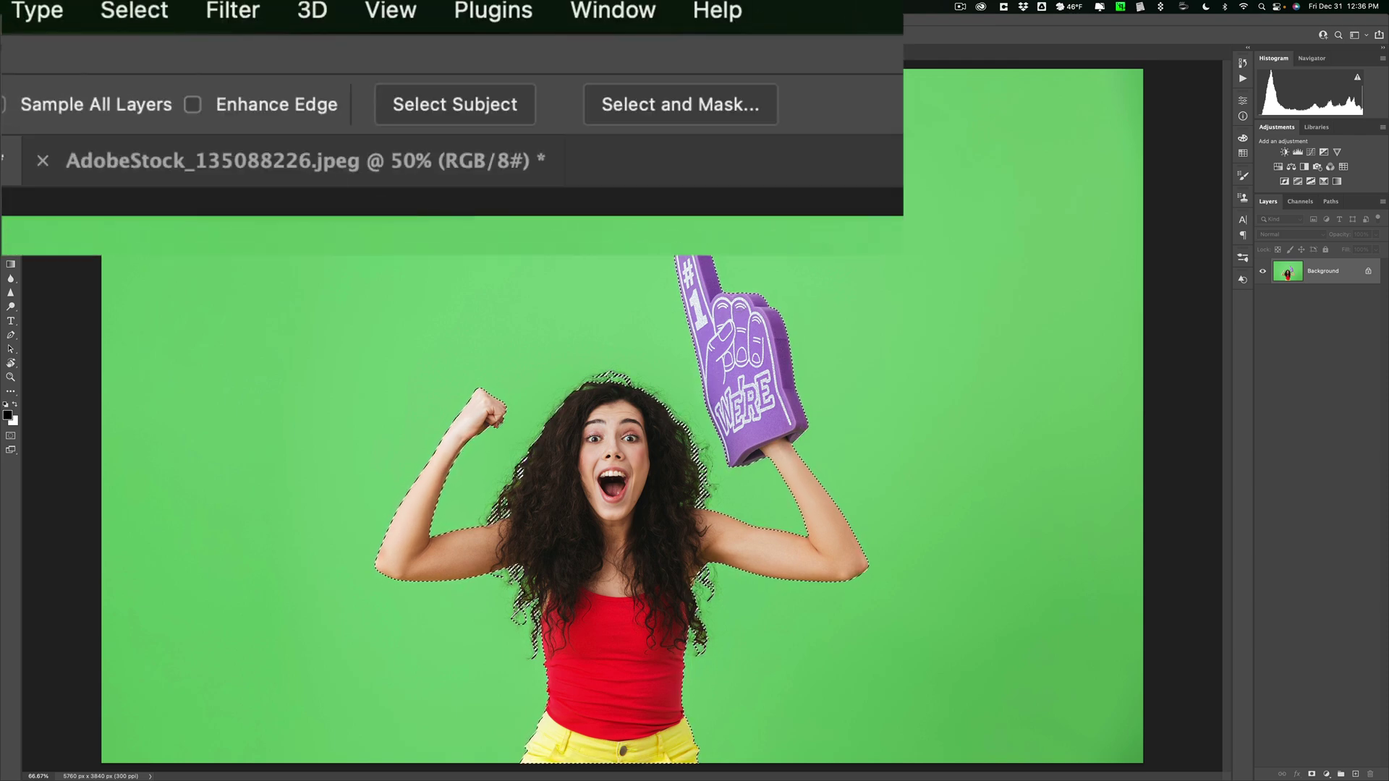
# Enter Select and Mask, compare Onion Skin, Marching Ants, Overlay and On White, then settle on On Black
pyautogui.click(687, 103)
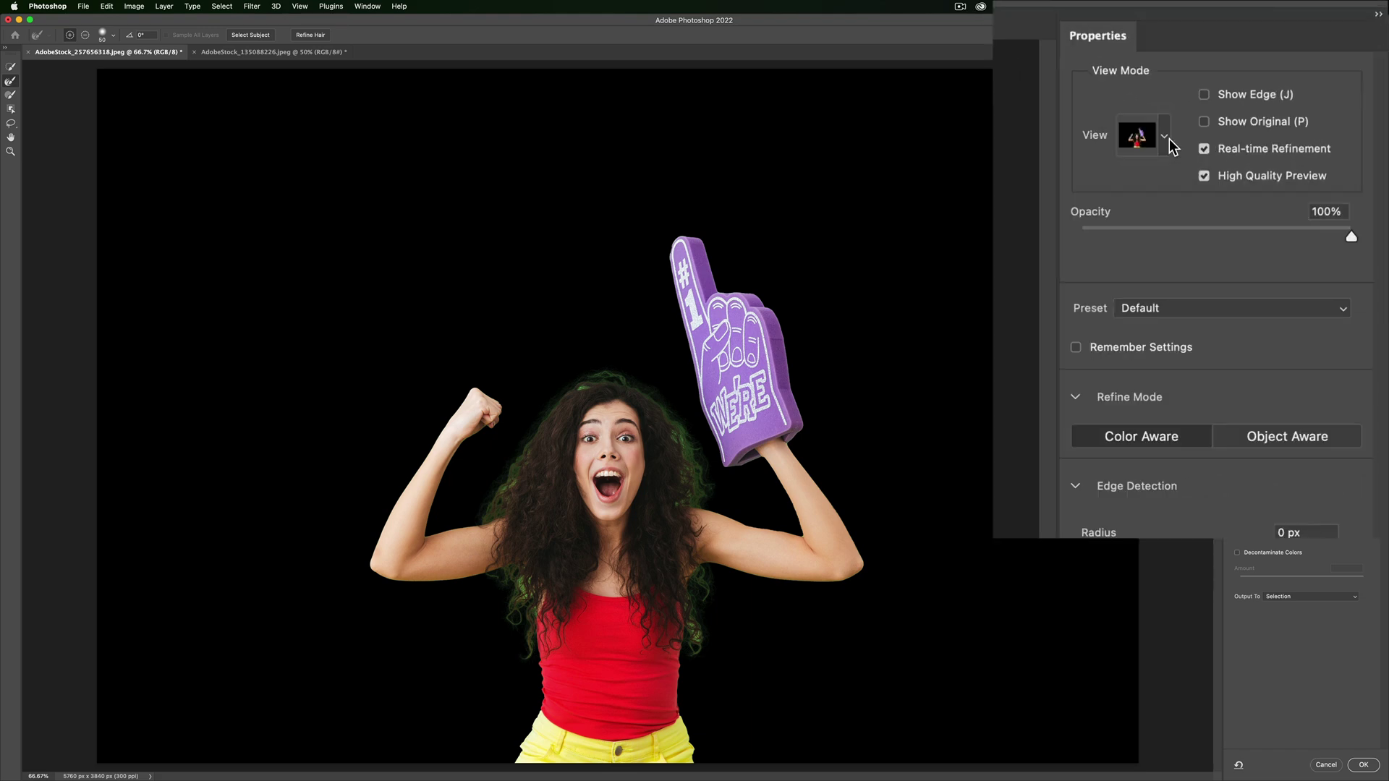
pyautogui.click(1167, 137)
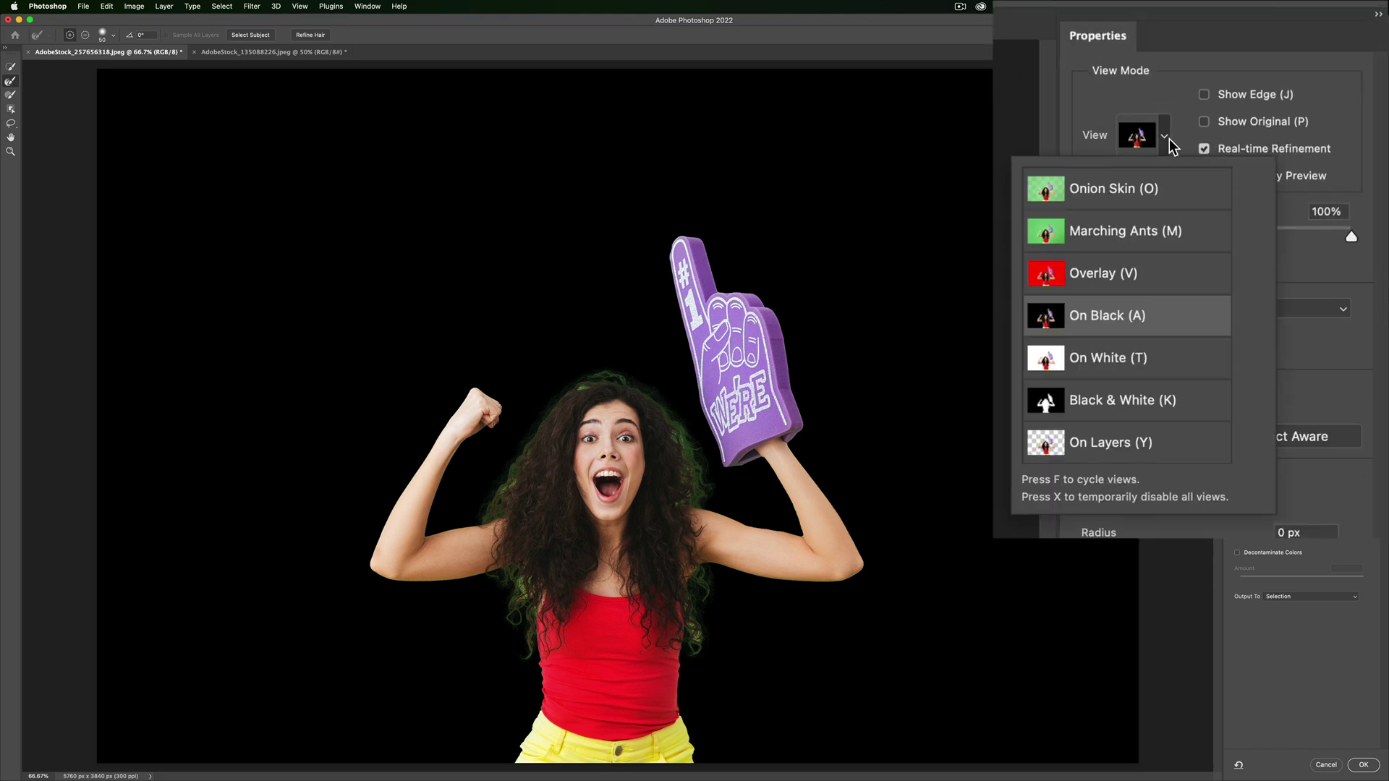
pyautogui.click(1149, 186)
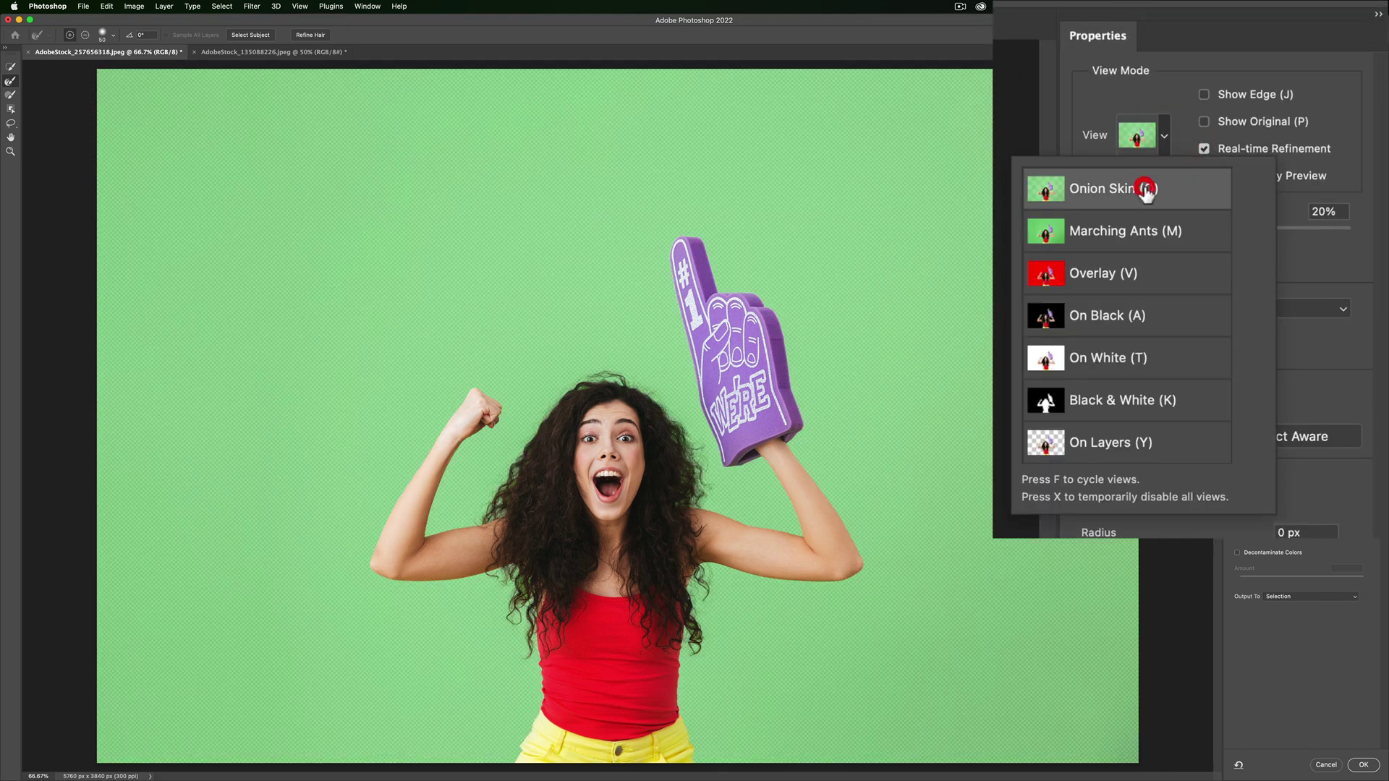
pyautogui.click(1126, 230)
pyautogui.click(1126, 276)
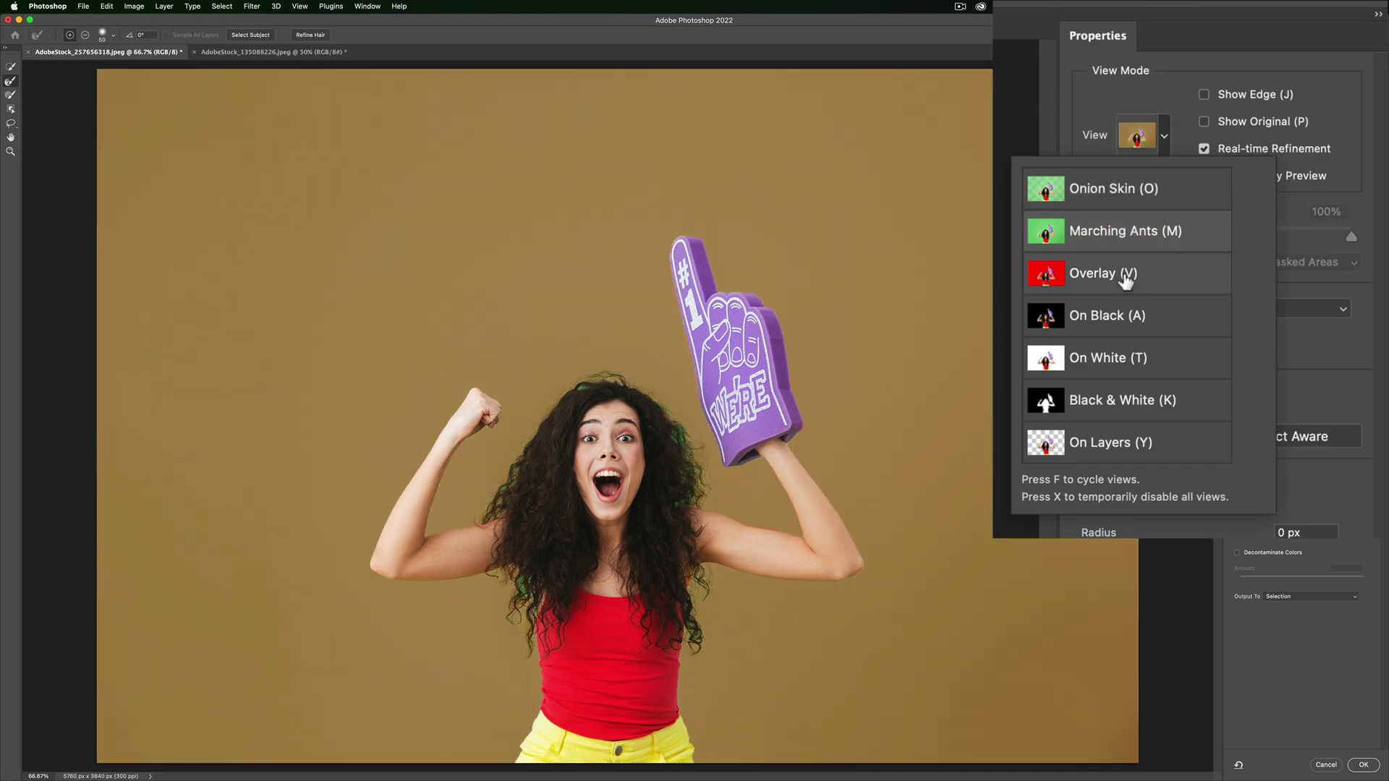
pyautogui.click(1118, 319)
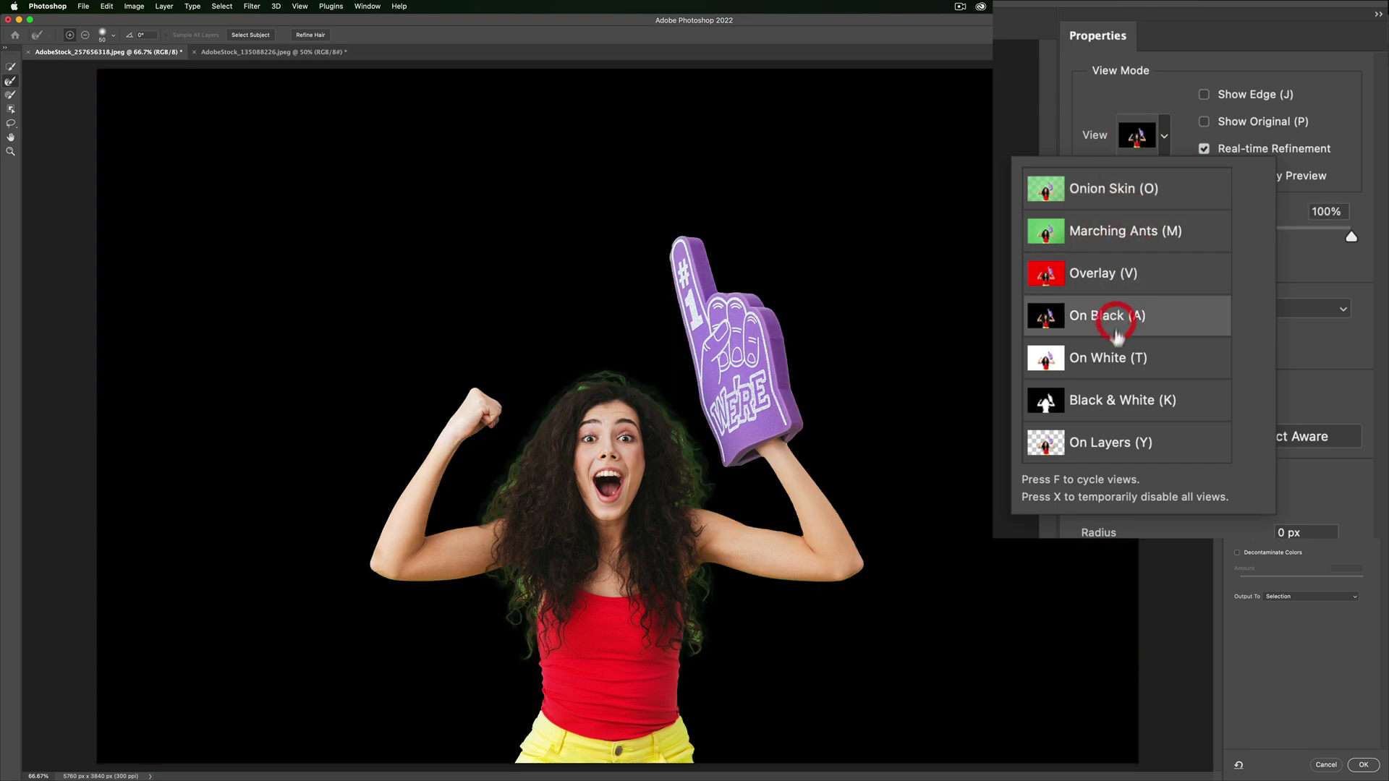
pyautogui.click(1107, 360)
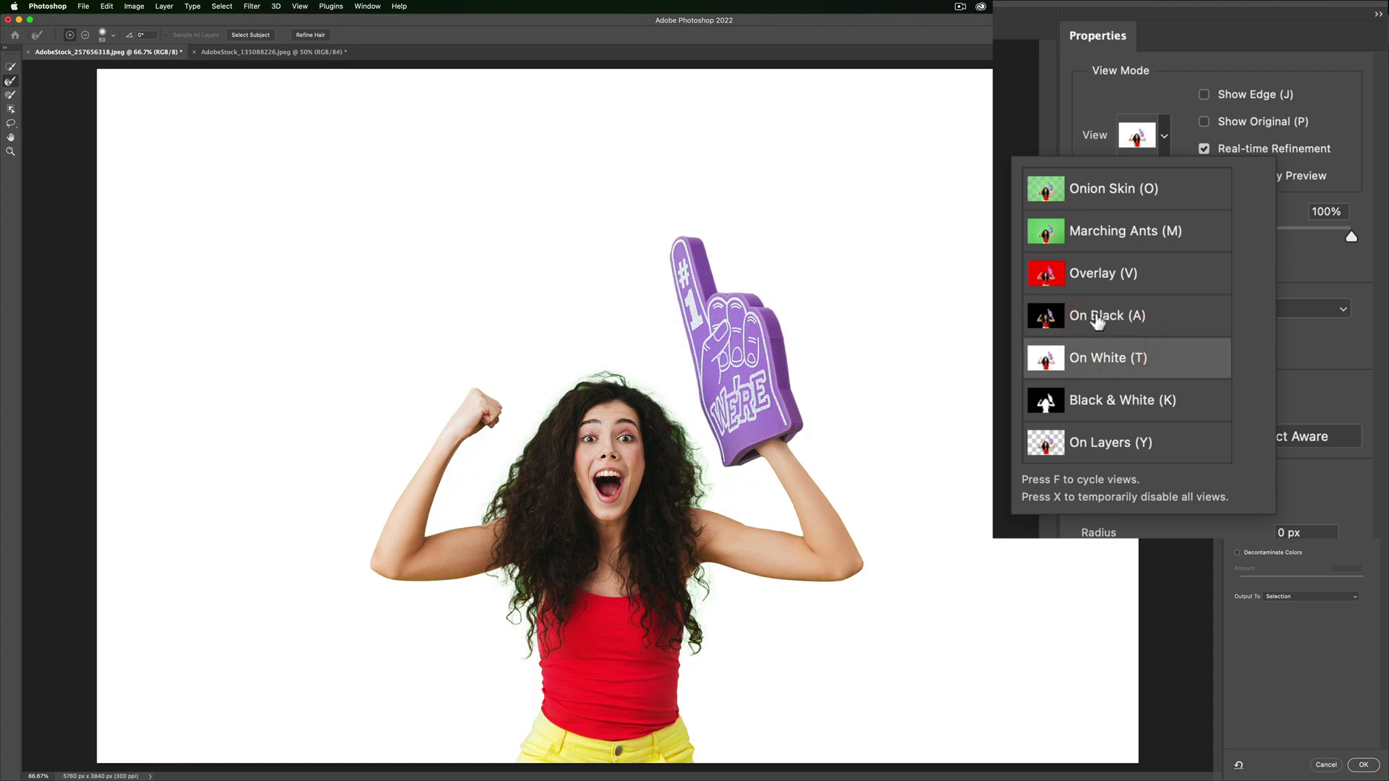
pyautogui.click(1097, 318)
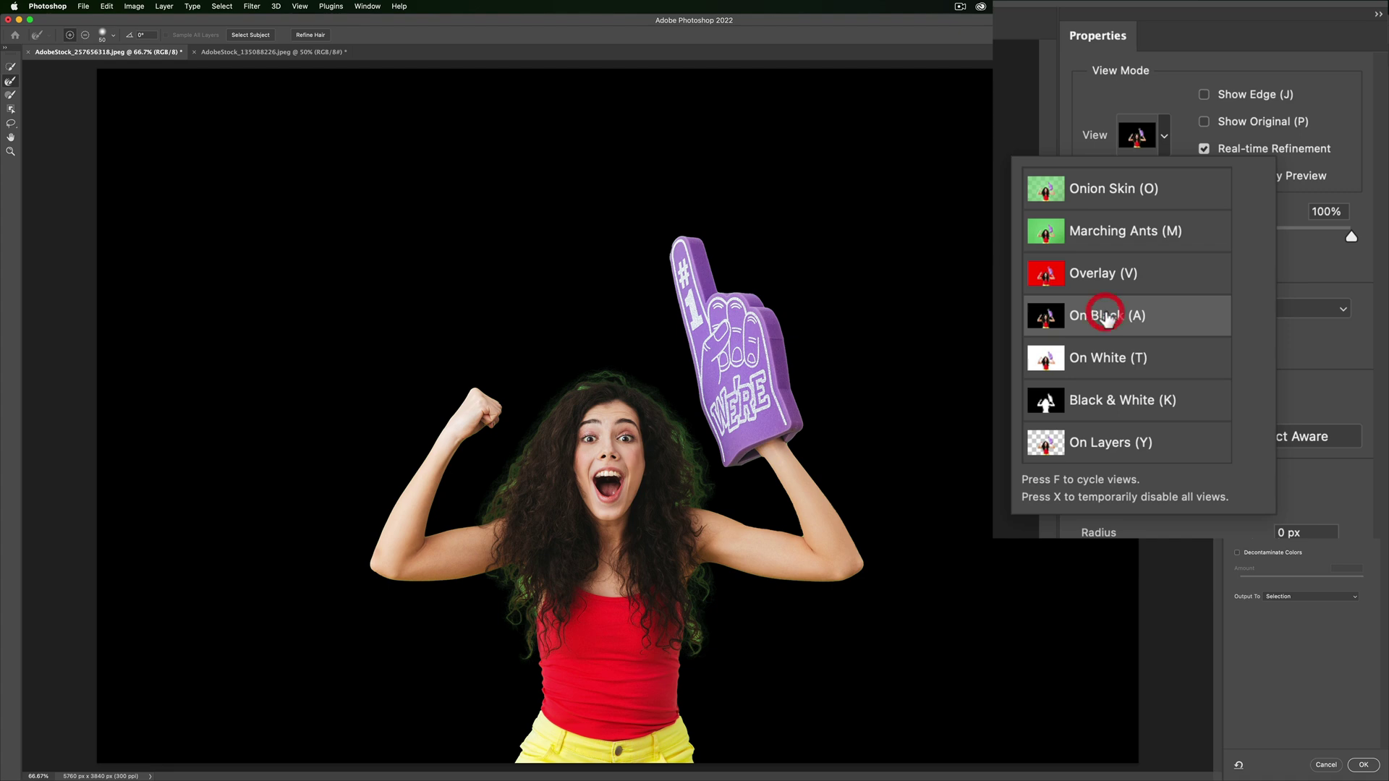
# Return the On Black preview opacity to 100% and run Refine Hair on the selection
pyautogui.click(1094, 122)
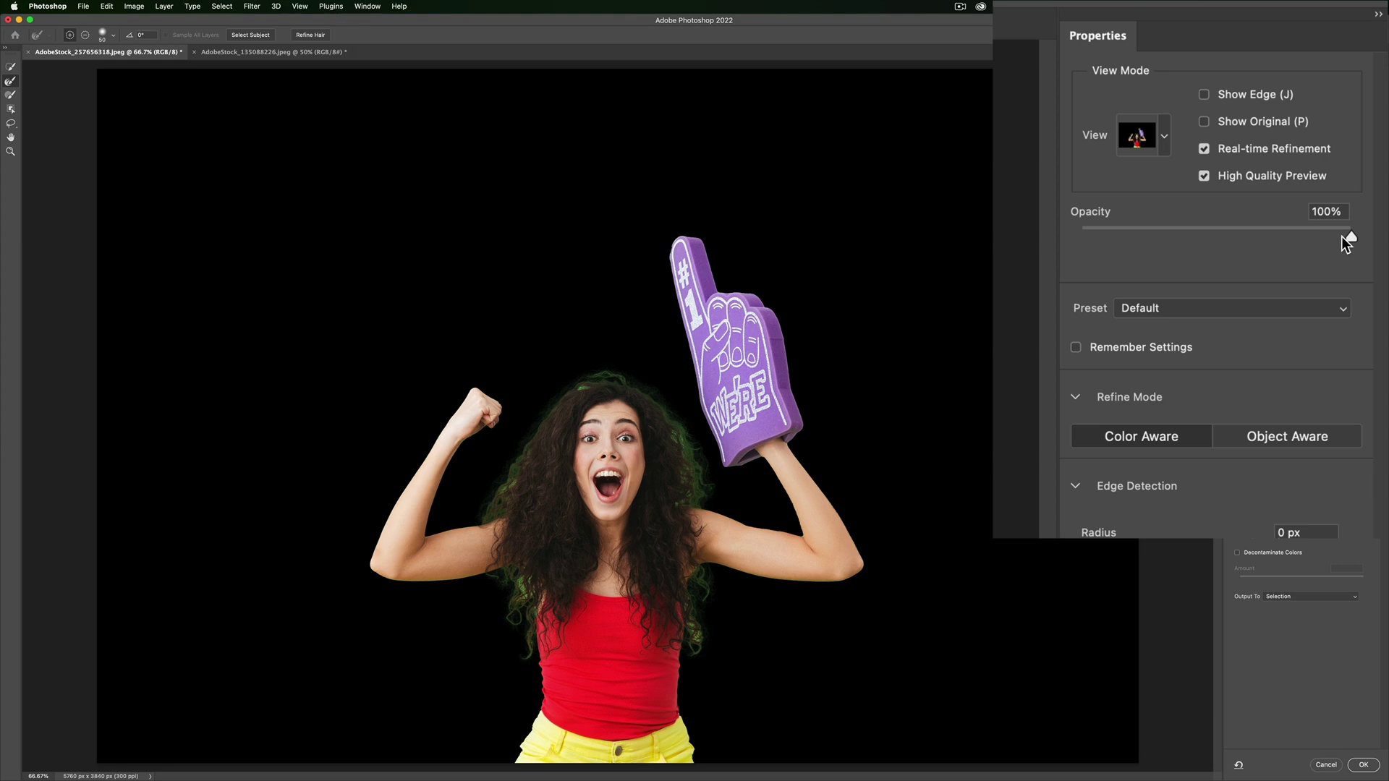
pyautogui.moveTo(1350, 237); pyautogui.dragTo(1300, 236)
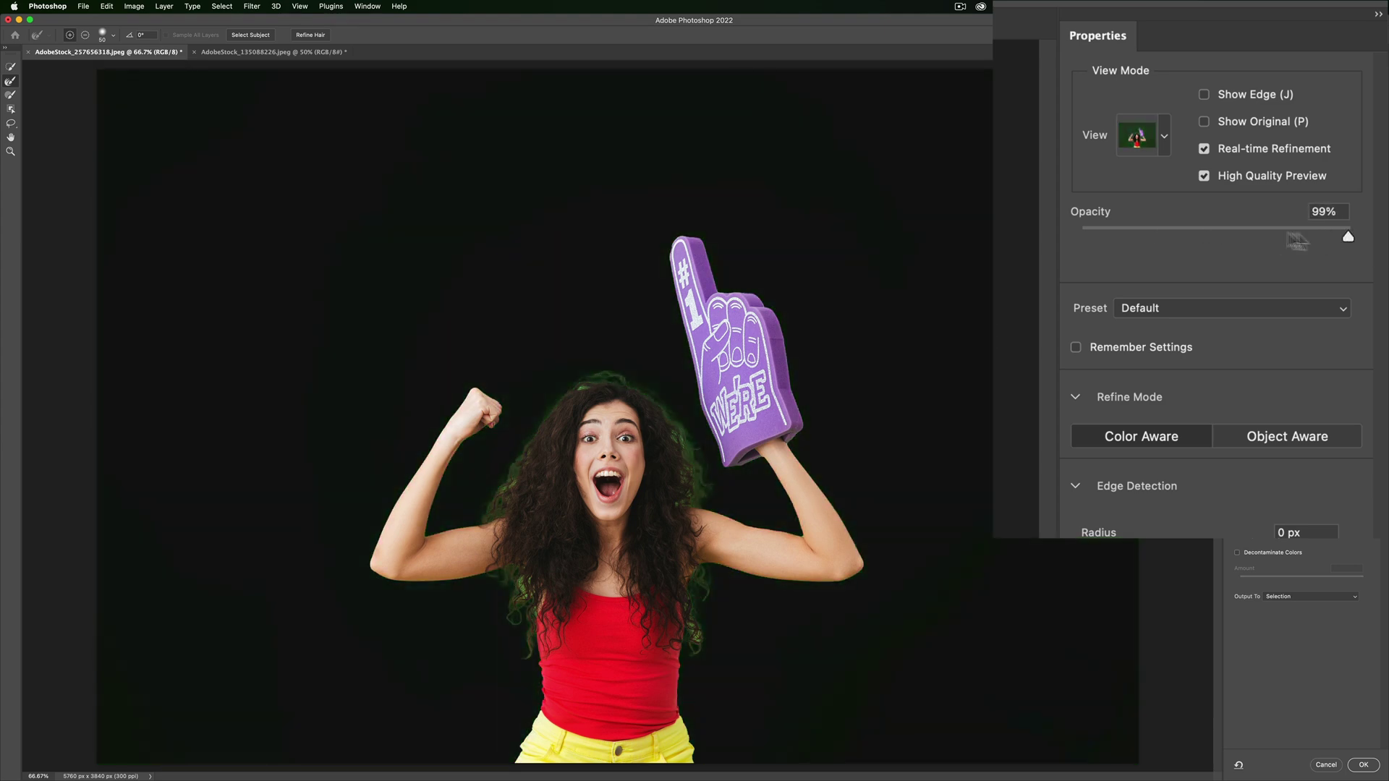
pyautogui.moveTo(1297, 241); pyautogui.dragTo(1367, 250)
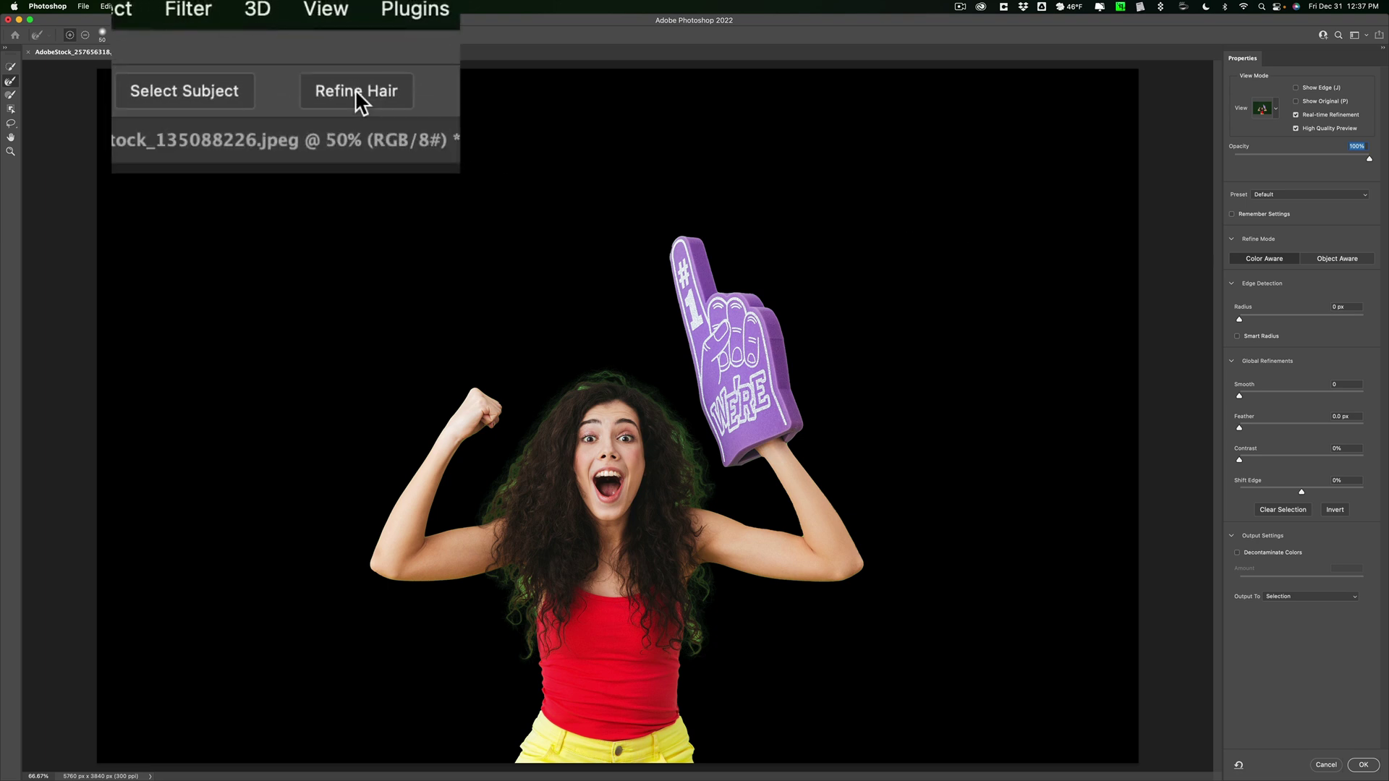
pyautogui.click(354, 90)
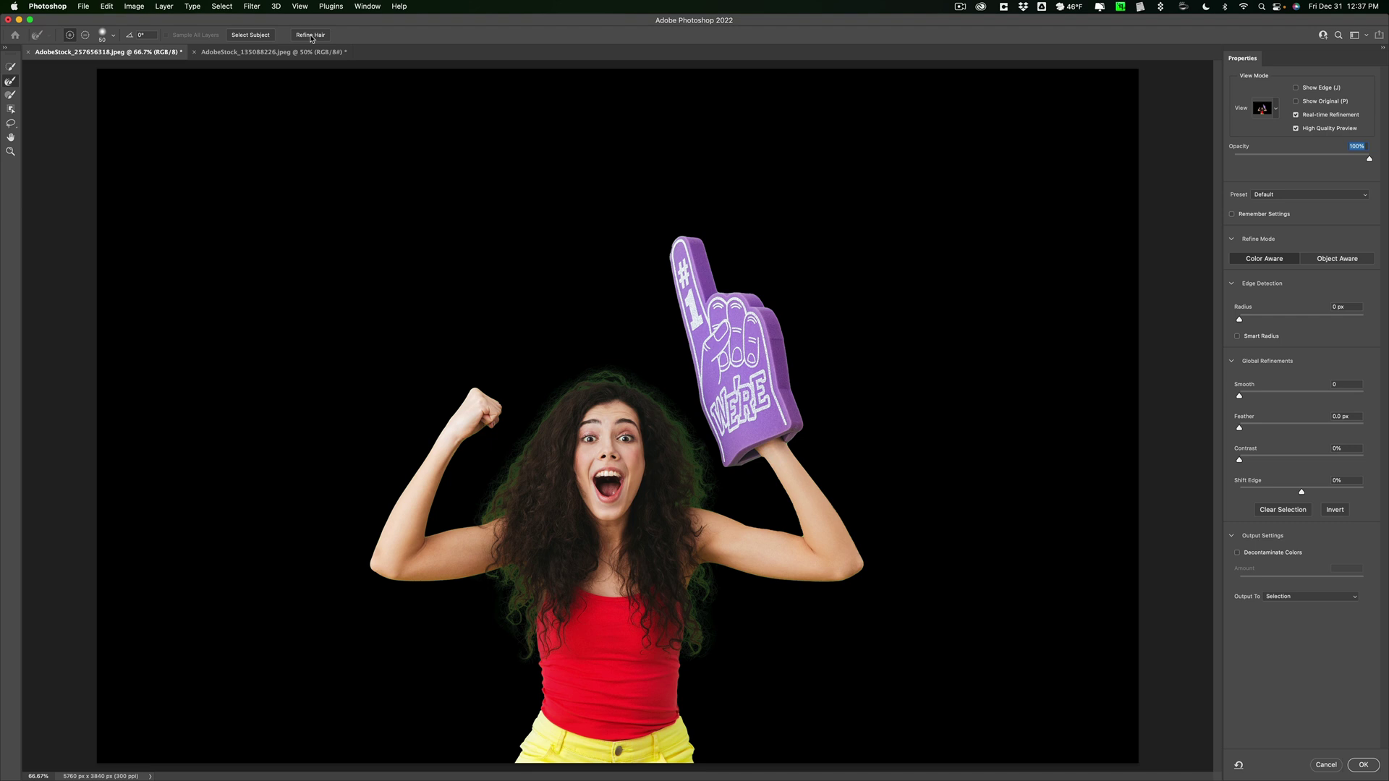
# Undo the Refine Hair result with Cmd+Z
pyautogui.press('super')
pyautogui.press('super+z')
# Resize the Refine Edge Brush and refine the hair along the top and left side of the head
pyautogui.press(']')
pyautogui.press(']')
pyautogui.press(']')
pyautogui.press(']')
pyautogui.press(']')
pyautogui.press('[')
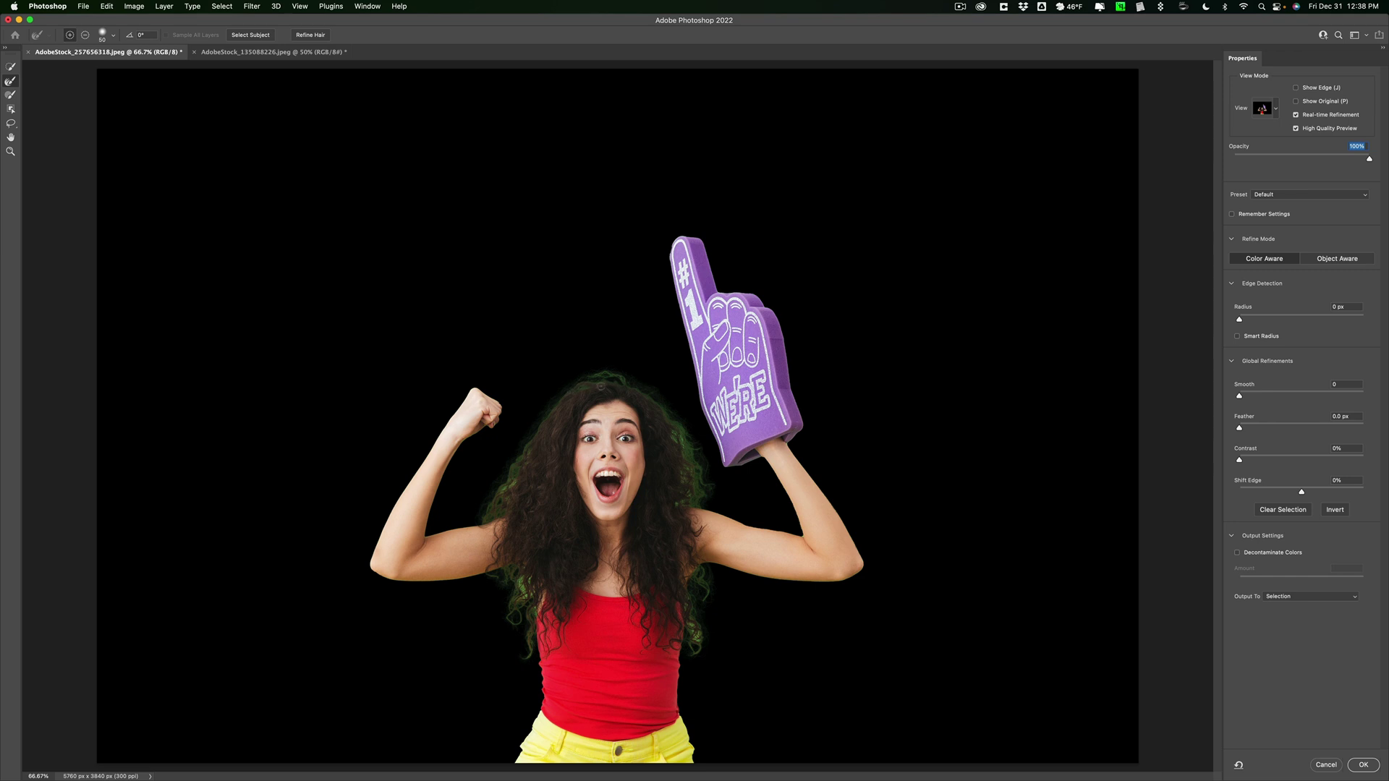
pyautogui.moveTo(602, 386)
pyautogui.mouseDown()
pyautogui.moveTo(623, 383)
pyautogui.moveTo(586, 386)
pyautogui.mouseUp()
pyautogui.click(490, 515)
pyautogui.click(516, 622)
pyautogui.click(528, 649)
# Refine the right-side hair edges and the remaining lower curls on both sides
pyautogui.click(687, 602)
pyautogui.click(706, 593)
pyautogui.click(751, 717)
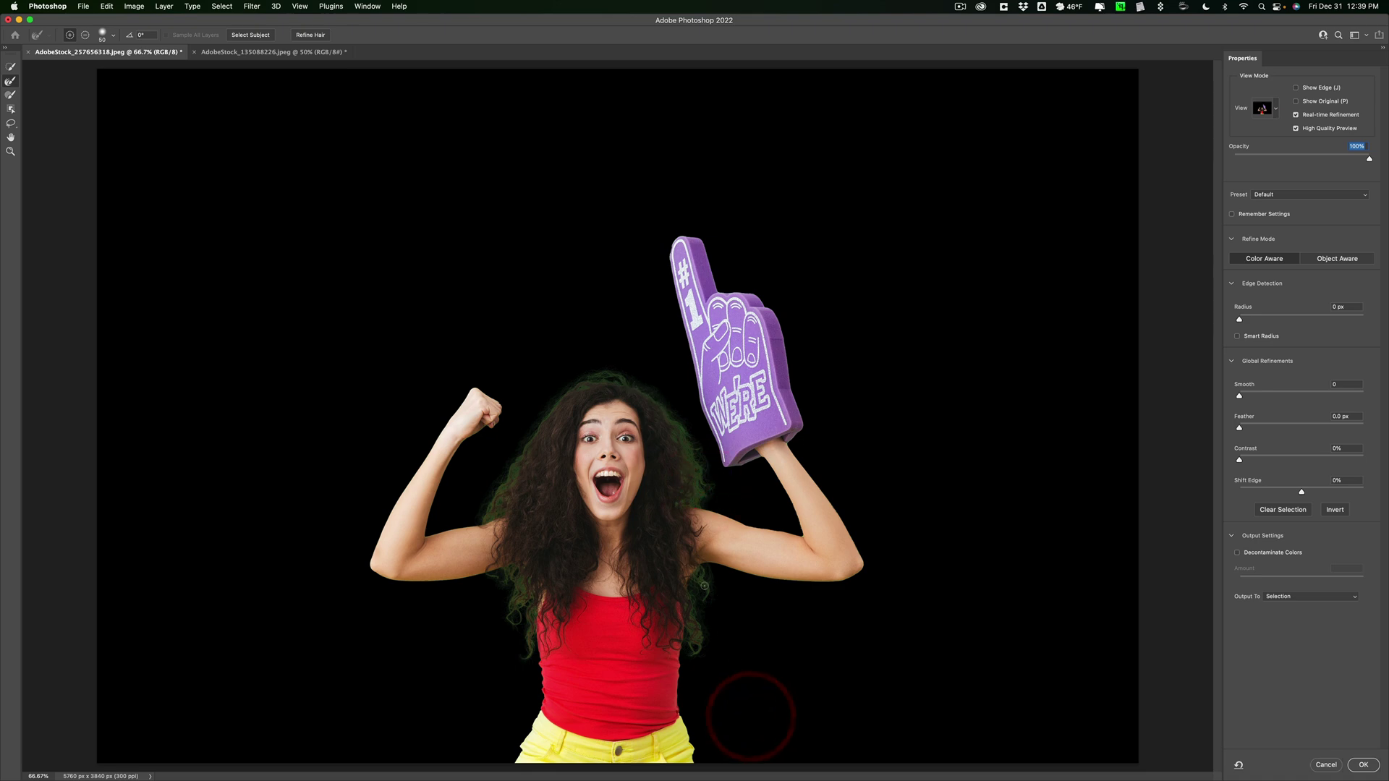
pyautogui.click(709, 597)
pyautogui.click(696, 632)
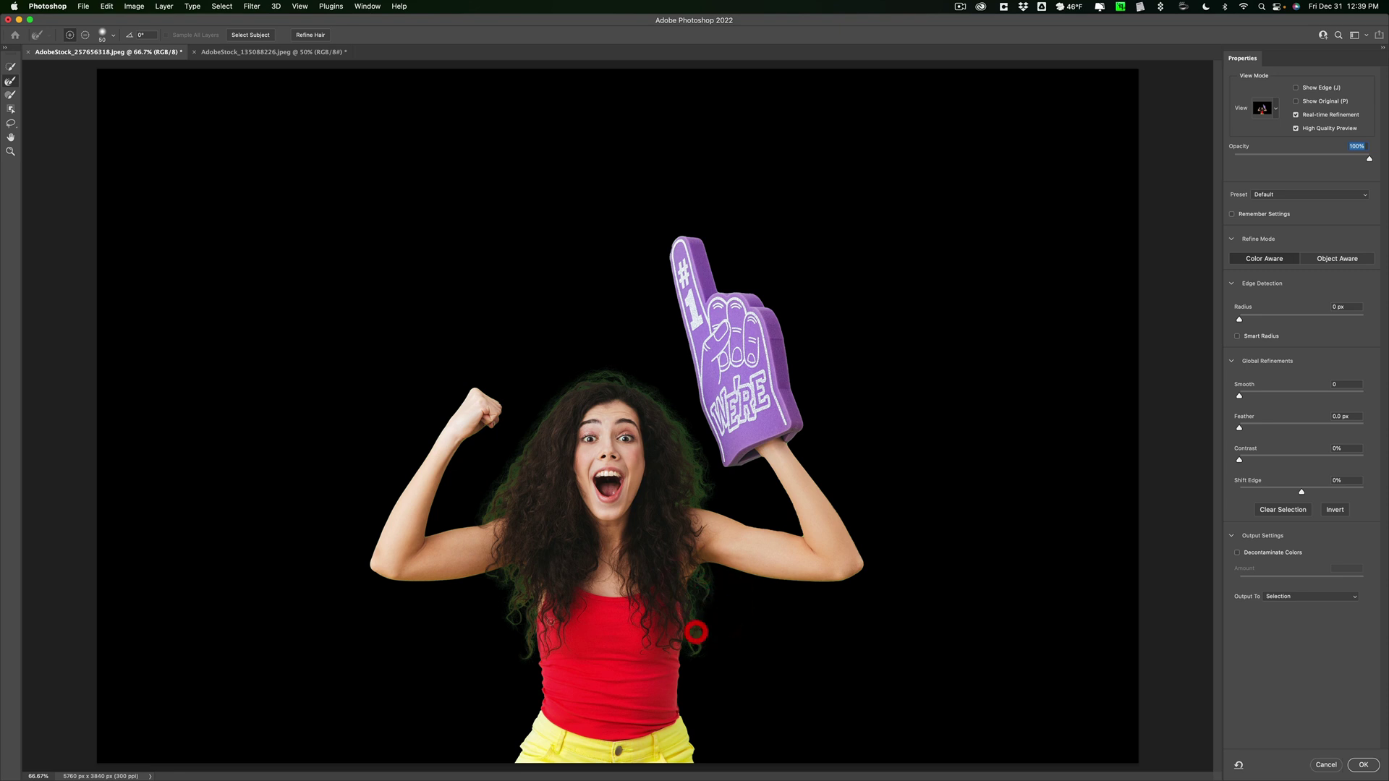
pyautogui.click(526, 653)
pyautogui.click(510, 669)
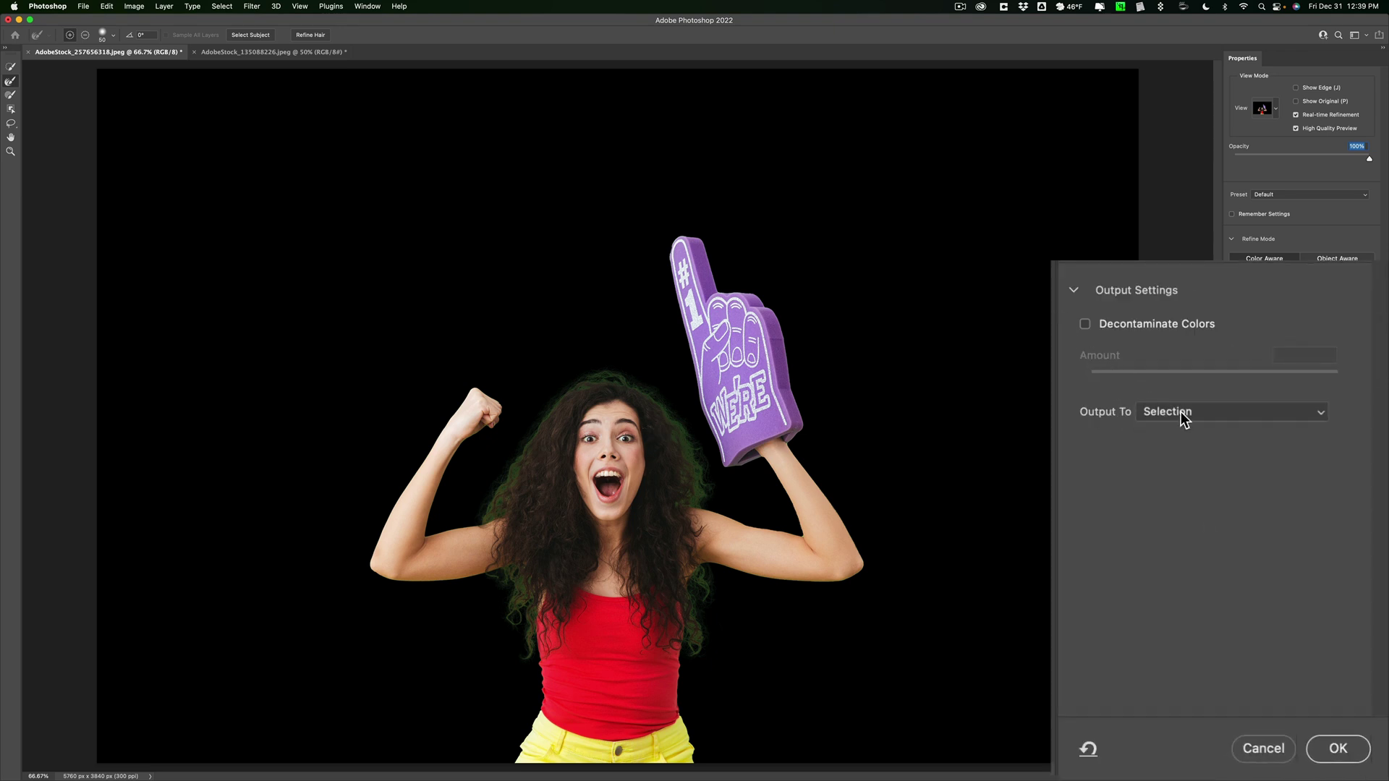
# Output the refined selection as a New Layer with Layer Mask and confirm
pyautogui.click(1181, 411)
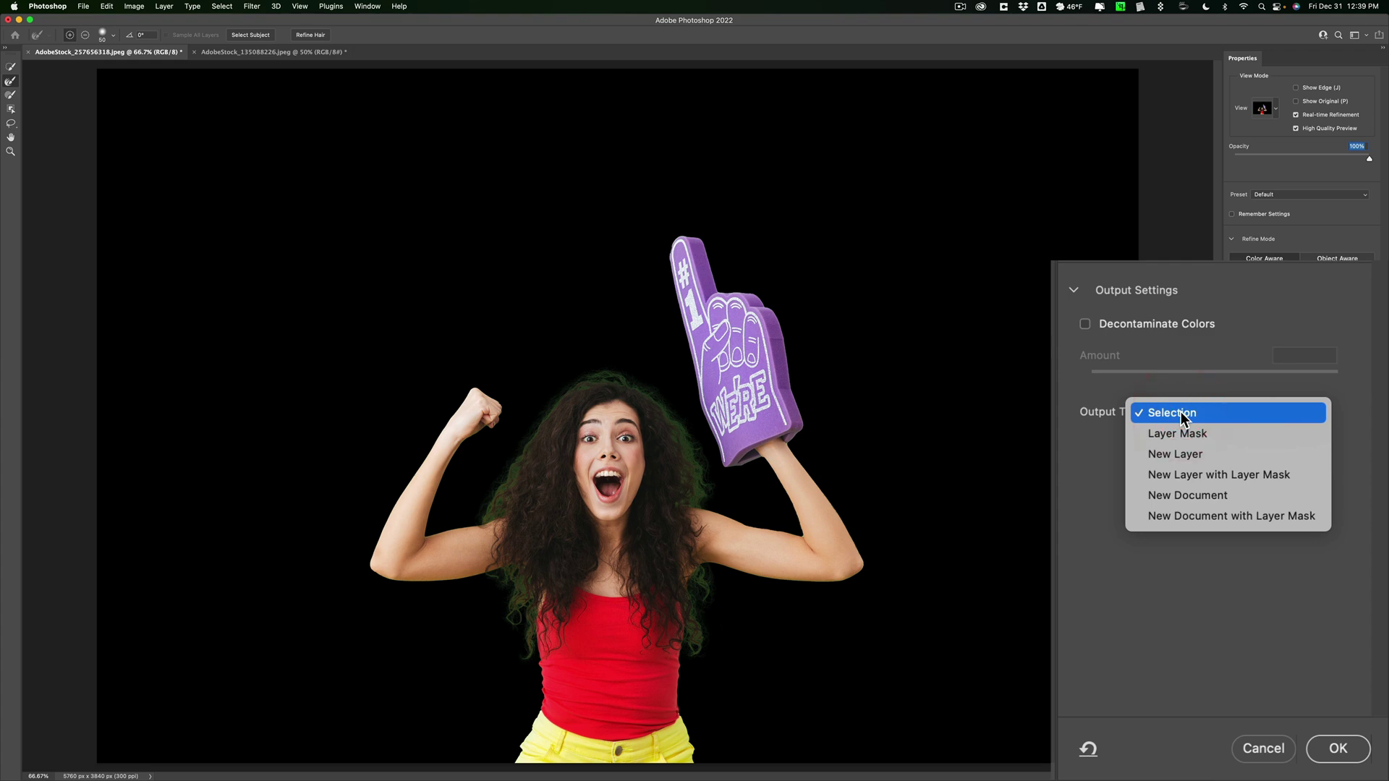
pyautogui.click(1218, 474)
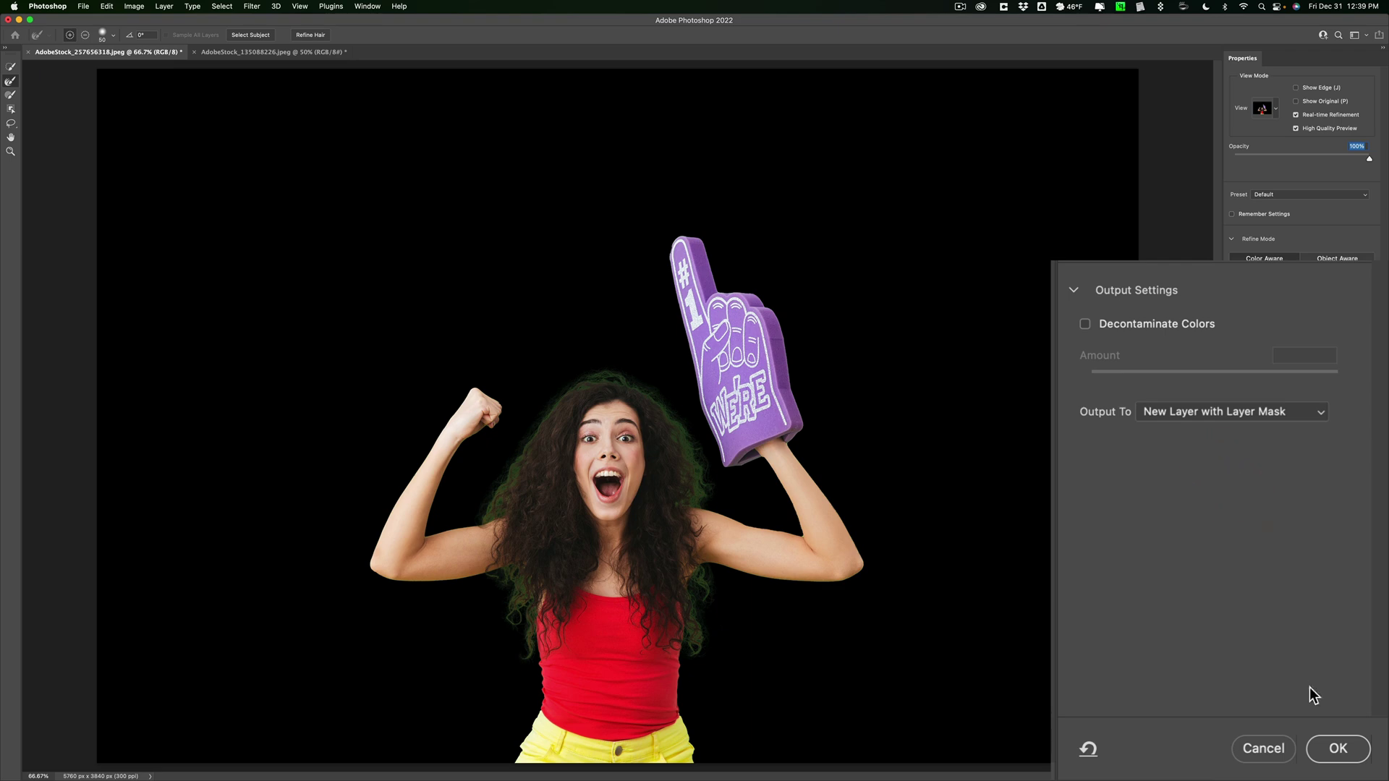
pyautogui.click(1331, 746)
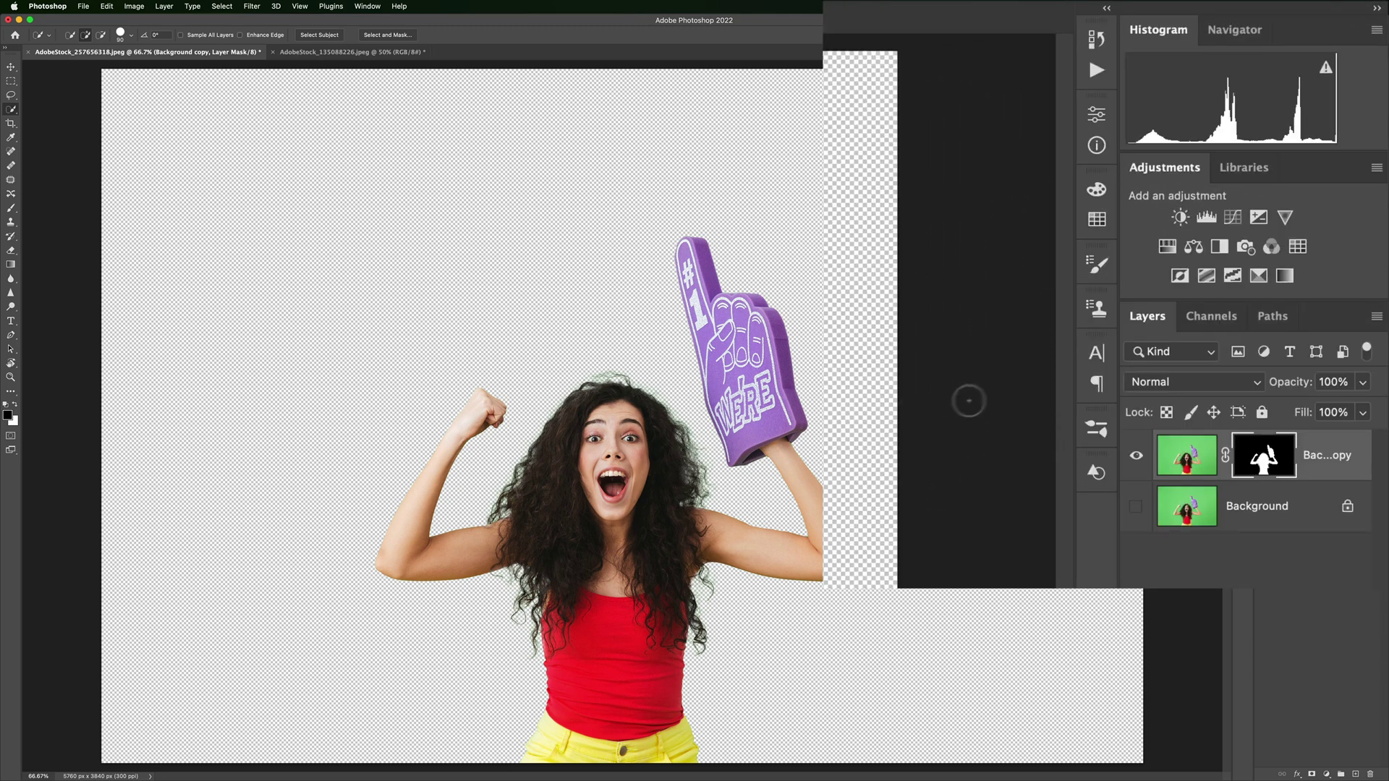
# Add a Hue/Saturation adjustment with Greens Saturation -100 and Lightness -100
pyautogui.click(1167, 247)
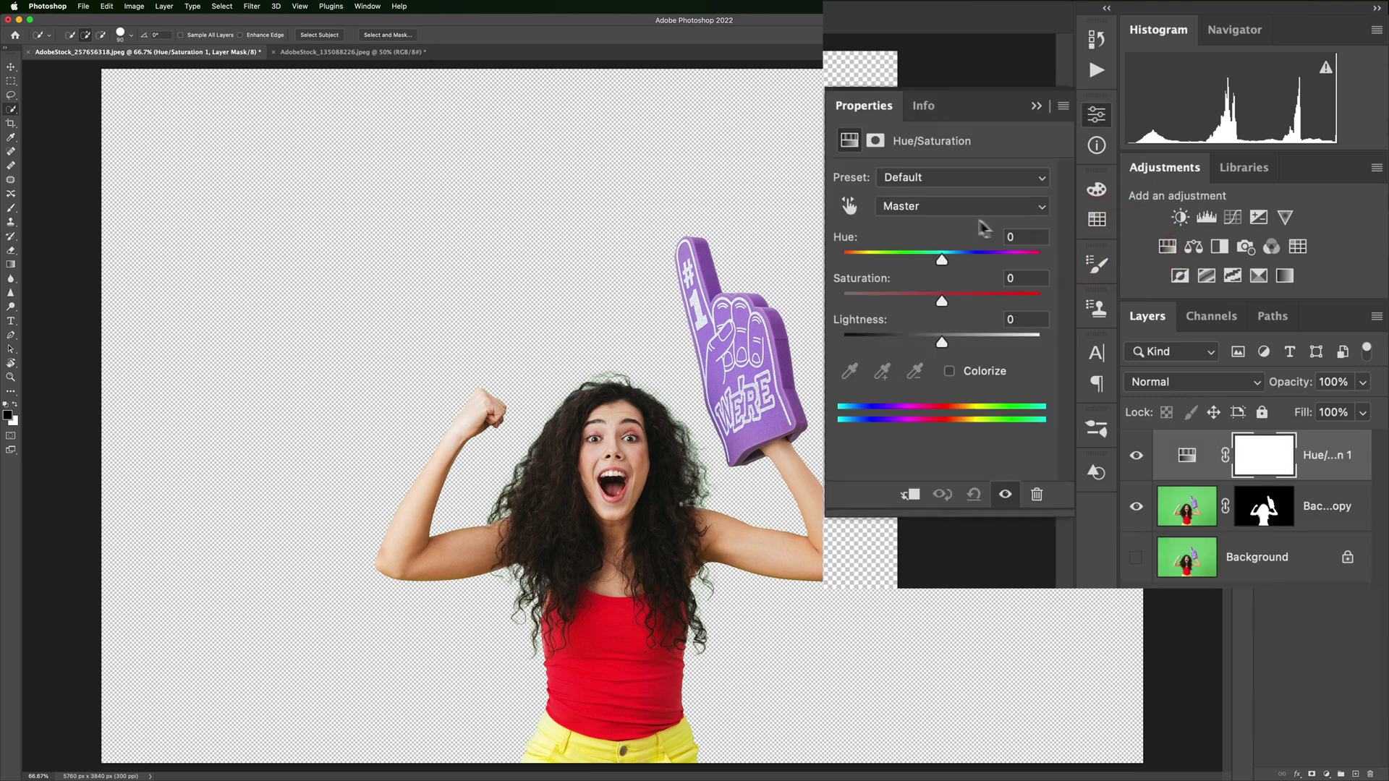
pyautogui.click(949, 204)
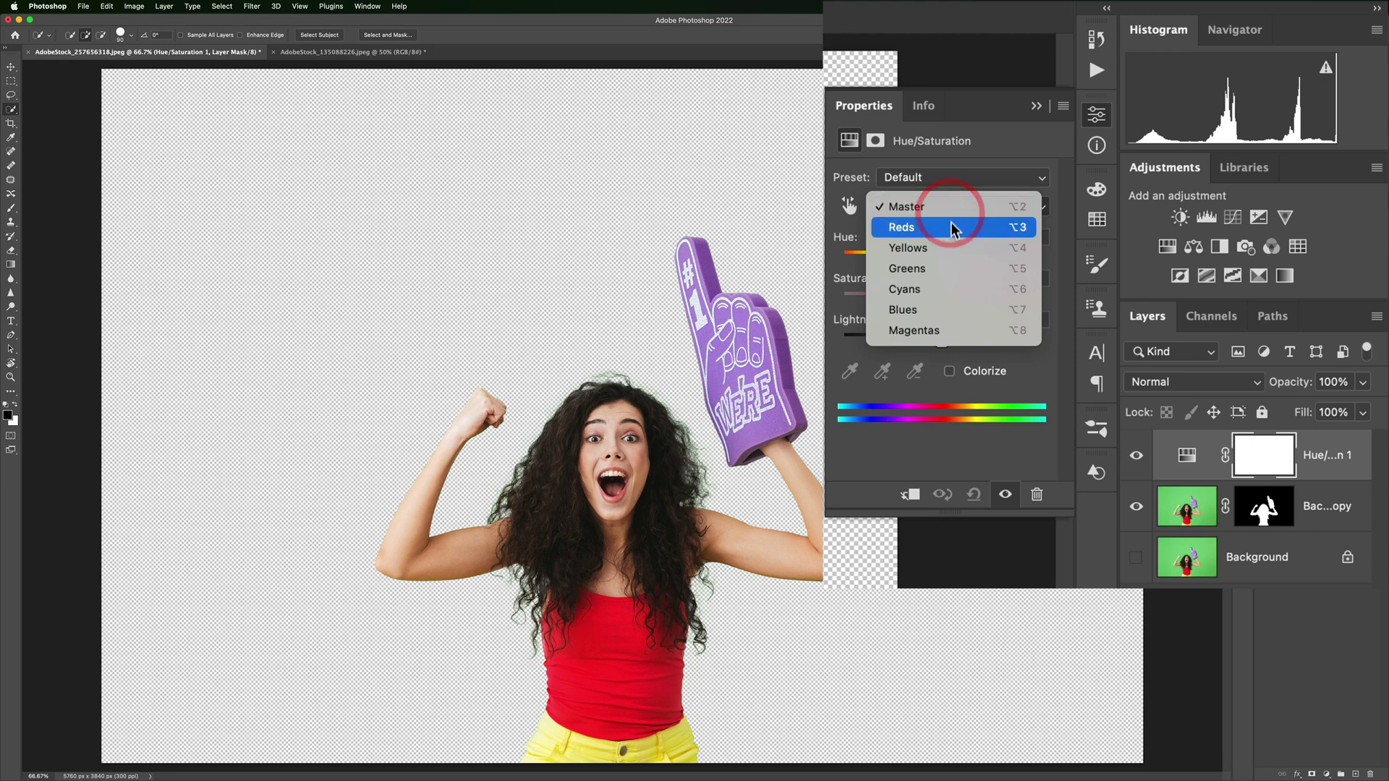
pyautogui.click(952, 267)
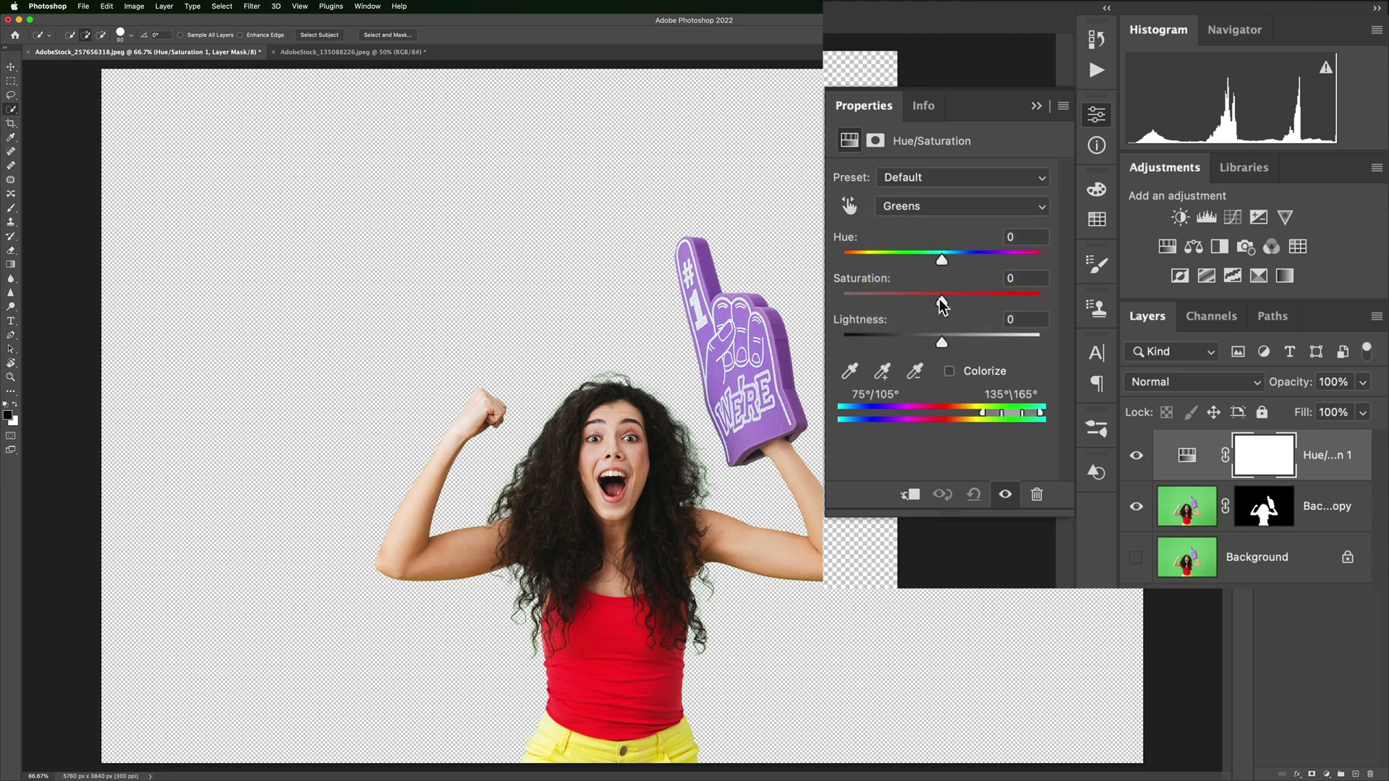
pyautogui.moveTo(941, 300); pyautogui.dragTo(842, 300)
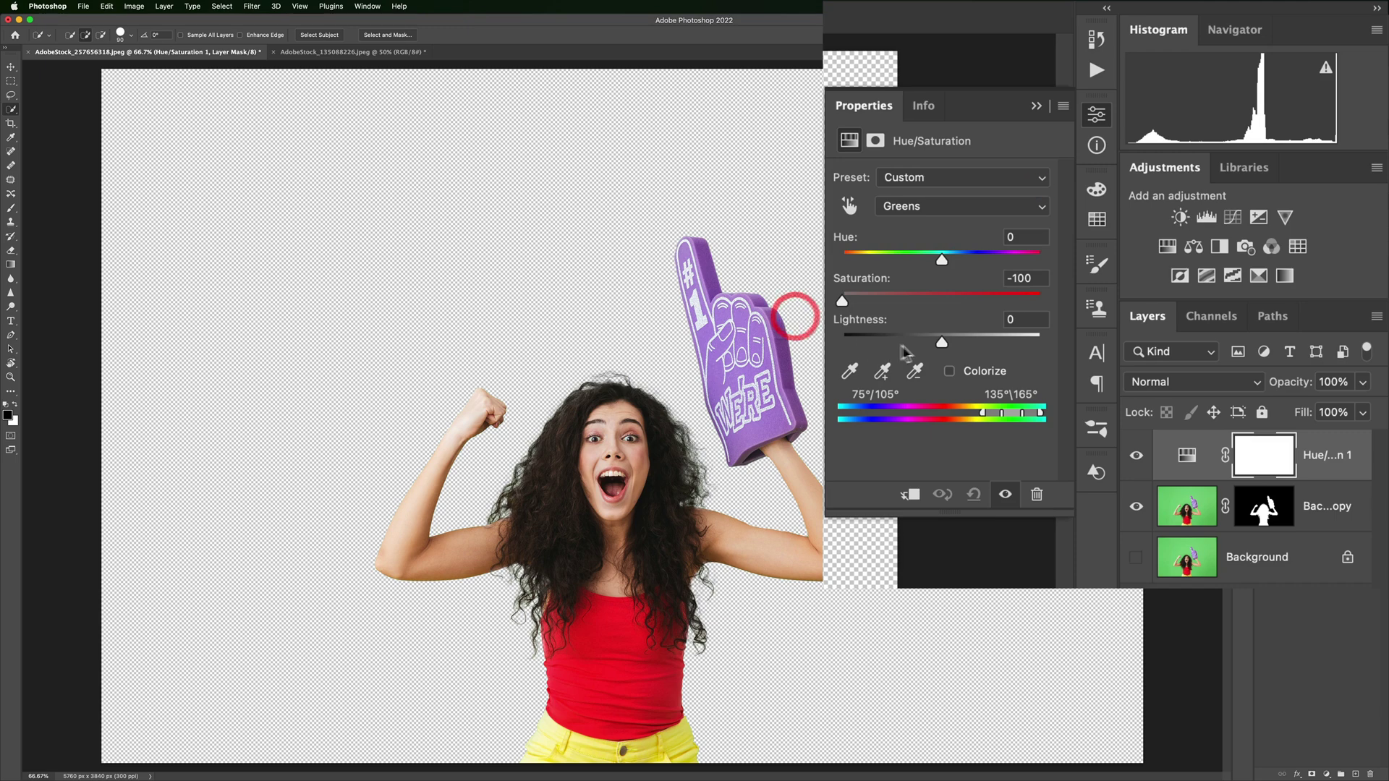
pyautogui.moveTo(942, 343); pyautogui.dragTo(842, 343)
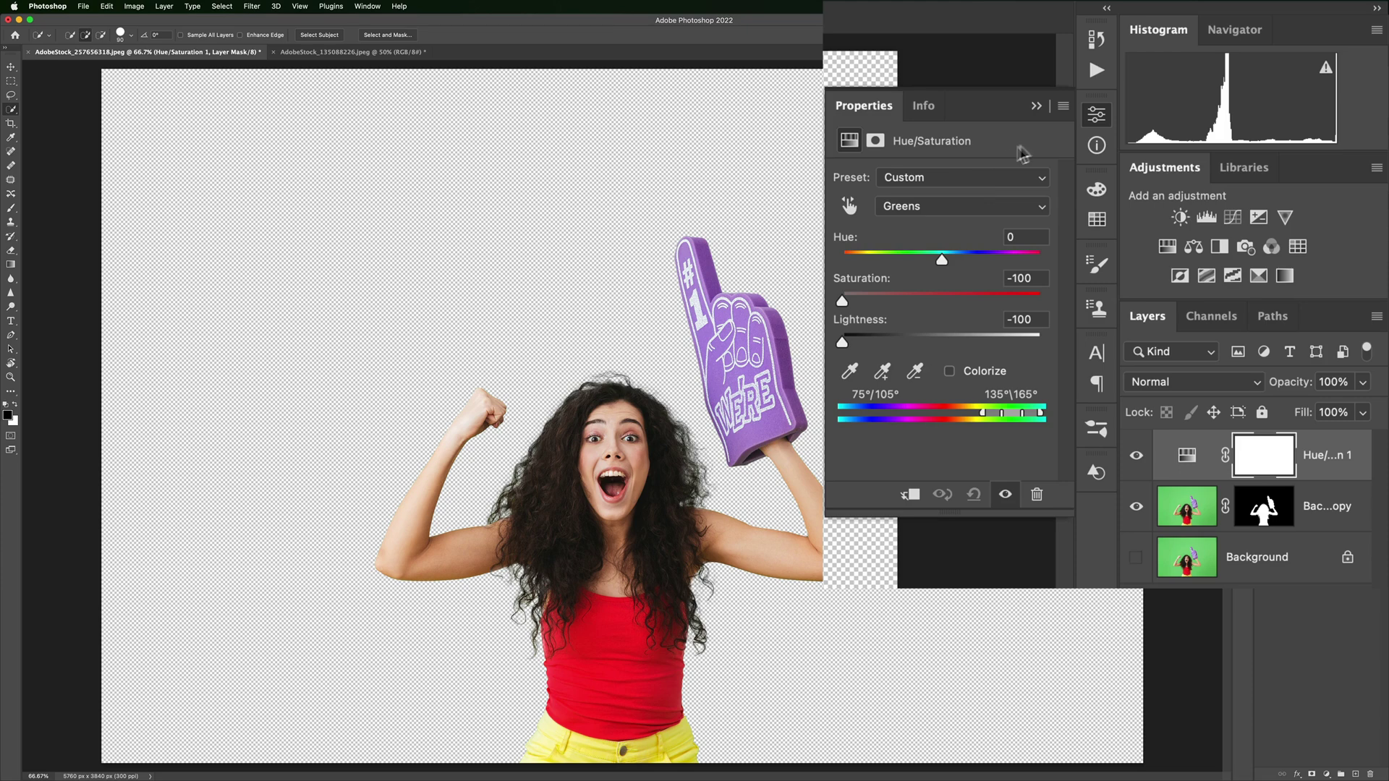
pyautogui.click(1038, 107)
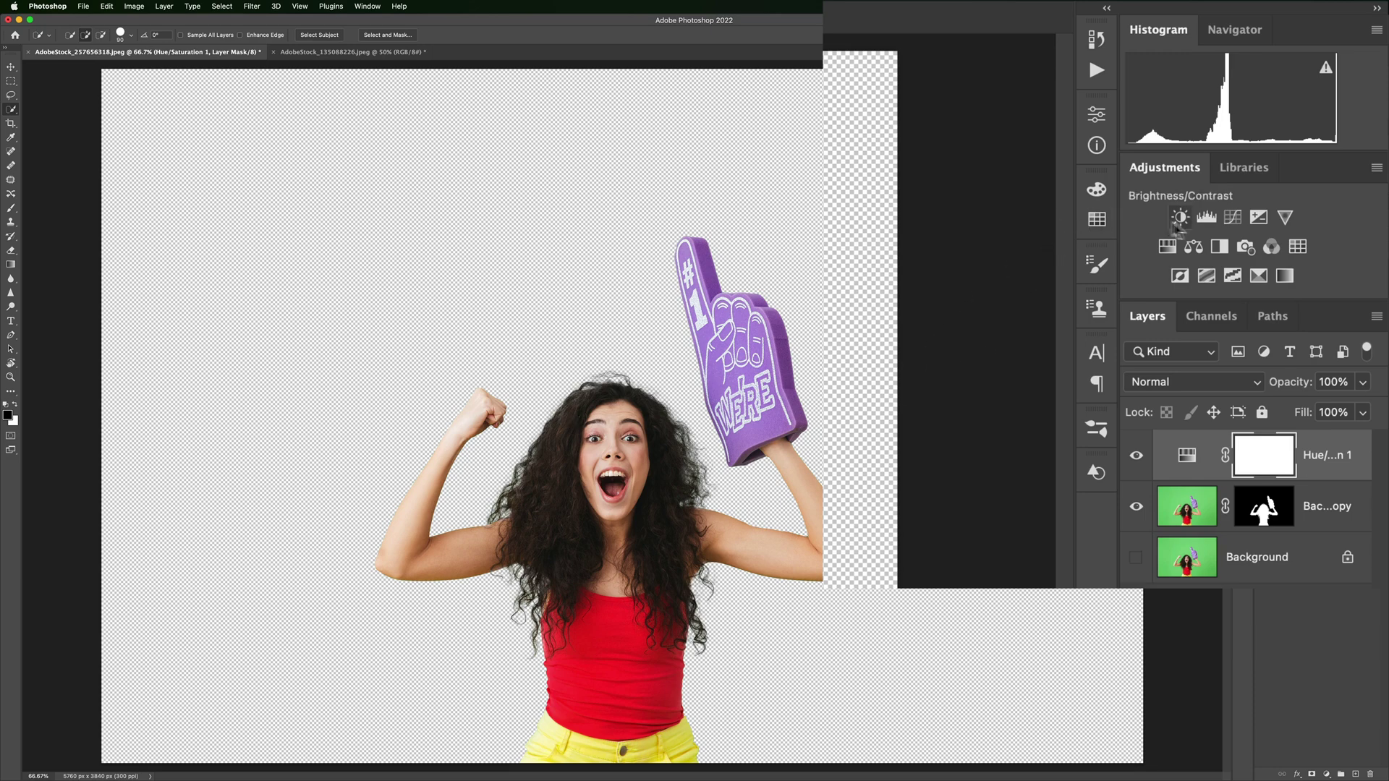
# Invert the Hue/Saturation layer mask to solid black with Cmd+I
pyautogui.click(1268, 462)
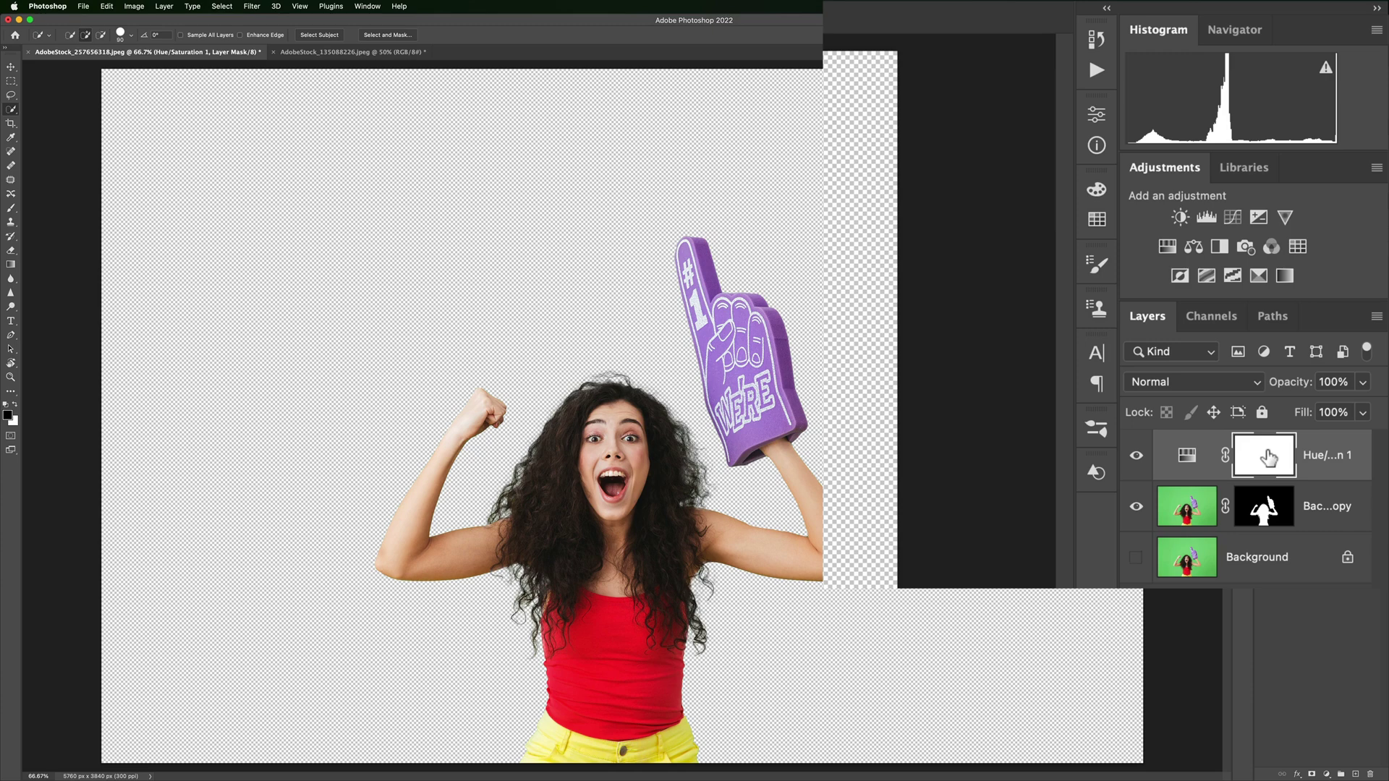
pyautogui.press('super+i')
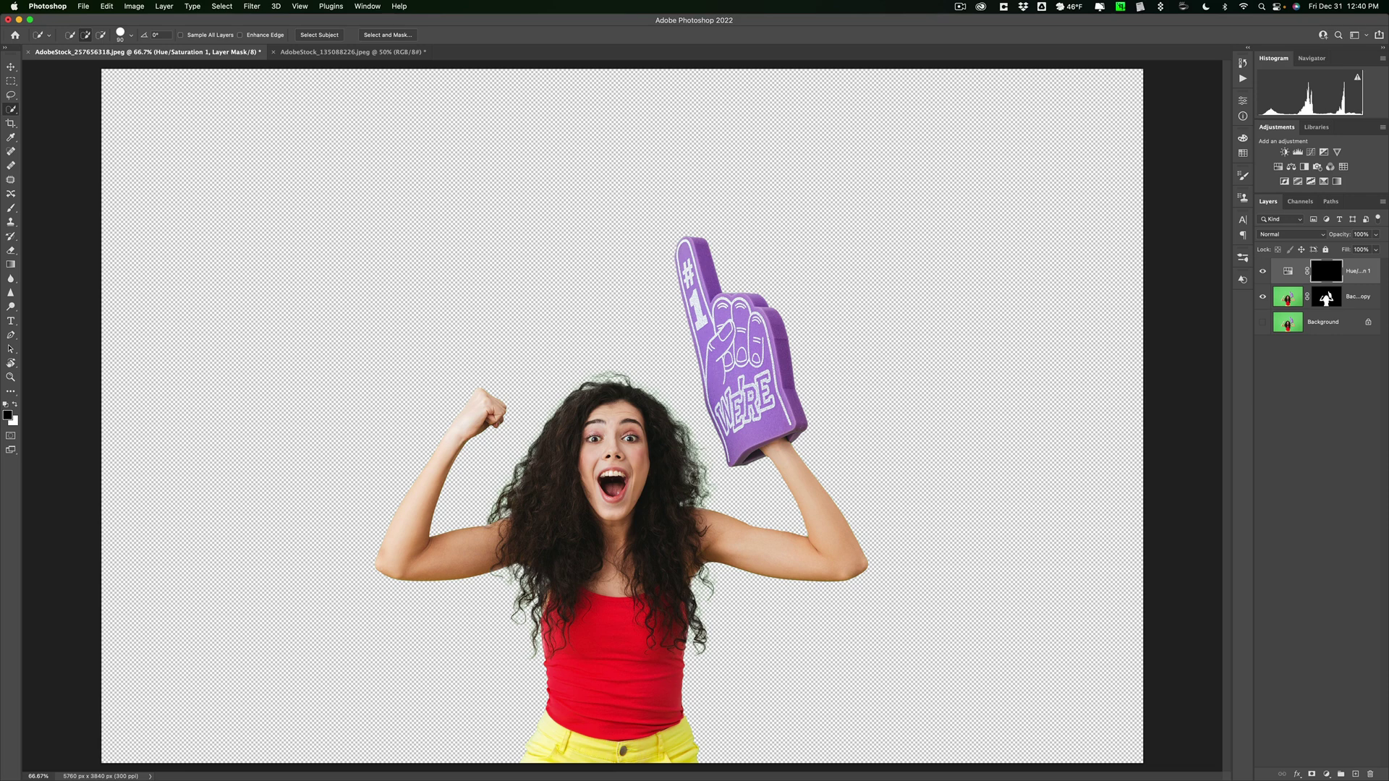
# Brush white onto the mask along the left and right edges of the curly hair
pyautogui.press('b')
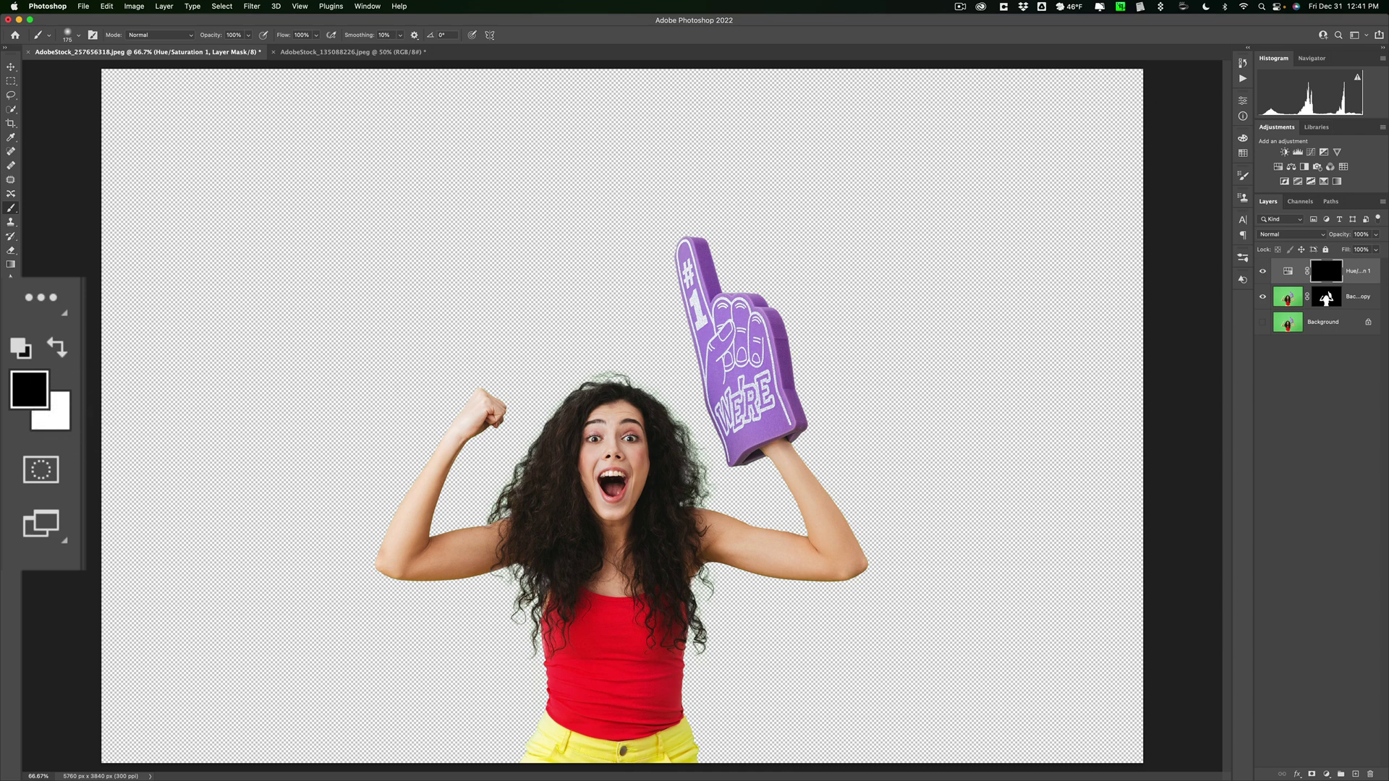
pyautogui.press('x')
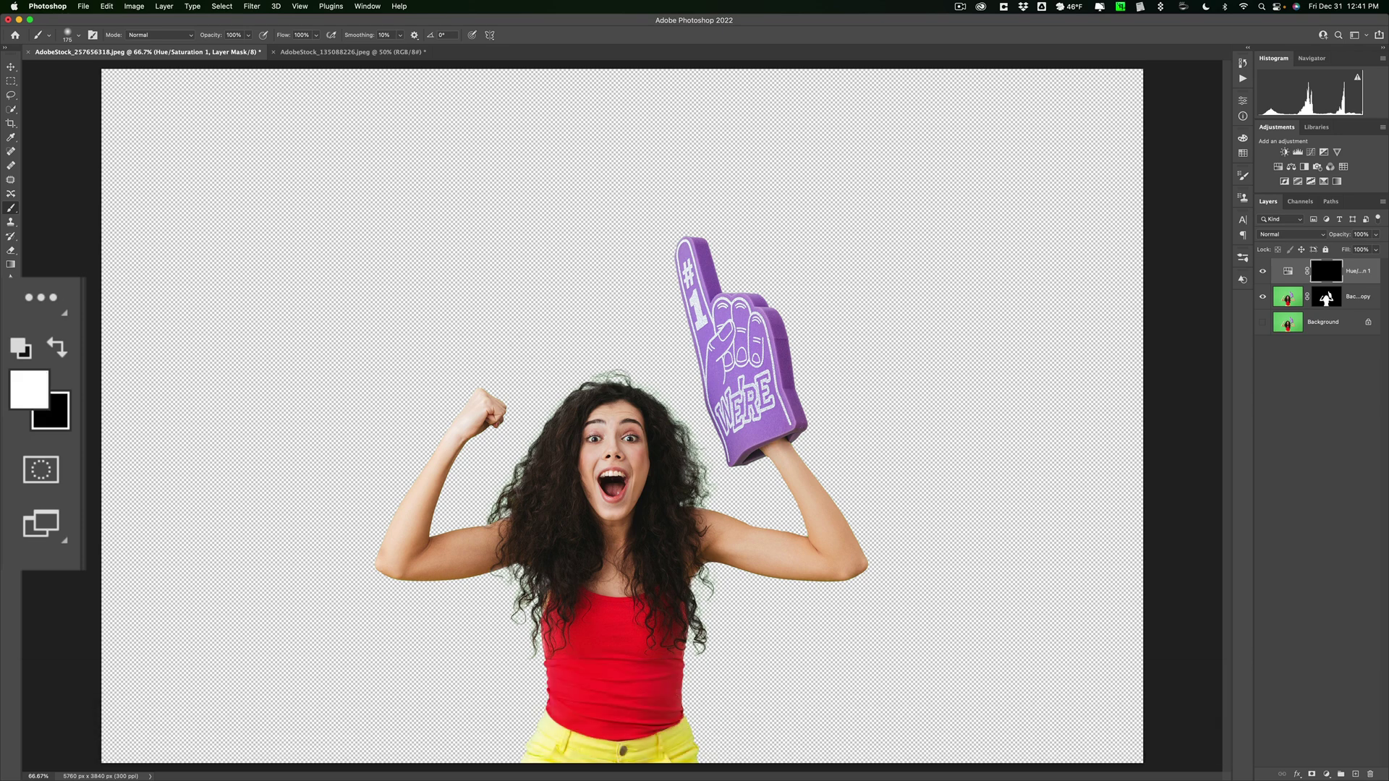
pyautogui.moveTo(573, 387); pyautogui.dragTo(528, 448)
pyautogui.moveTo(506, 499); pyautogui.dragTo(515, 474)
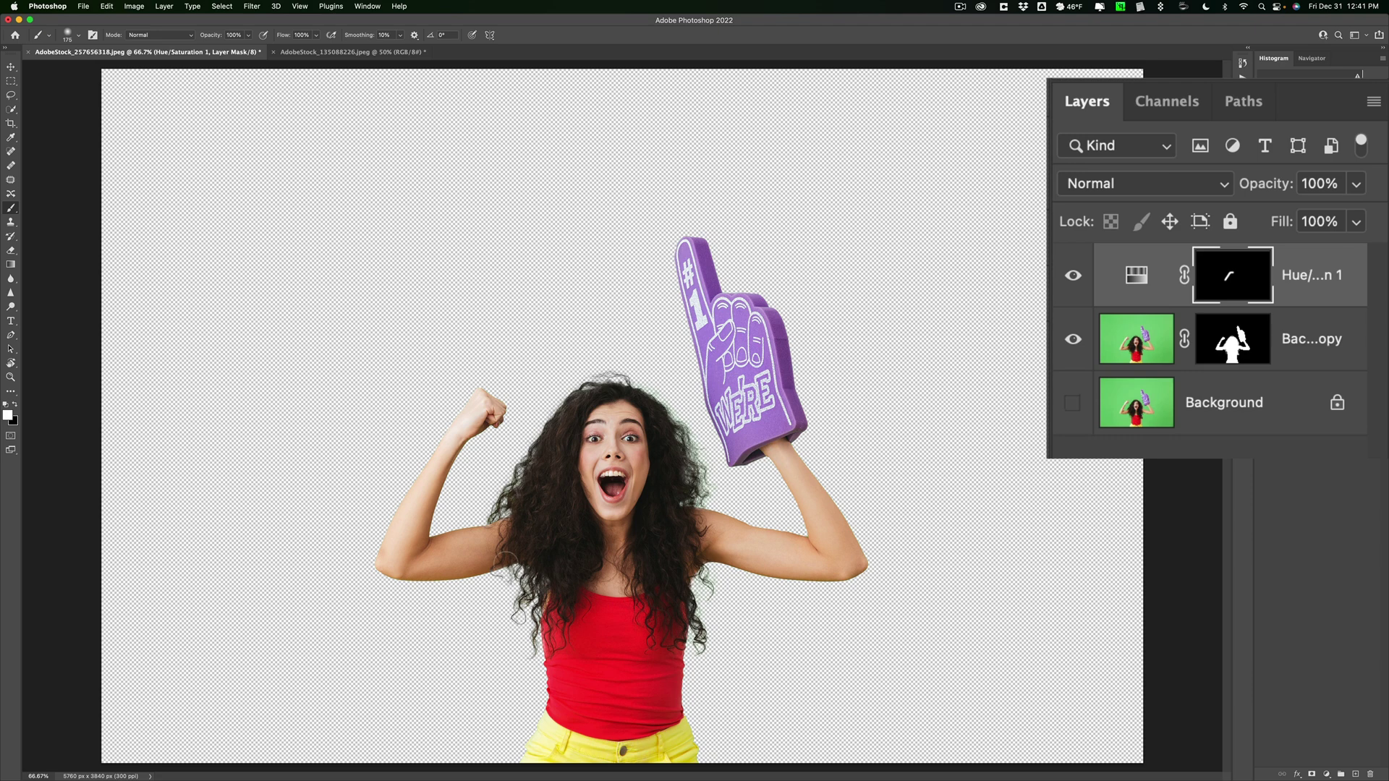
pyautogui.moveTo(579, 441); pyautogui.dragTo(511, 553)
pyautogui.moveTo(701, 580); pyautogui.dragTo(717, 576)
# Merge the Hue/Saturation layer into the cutout and drag it onto the football field image
pyautogui.click(1309, 266)
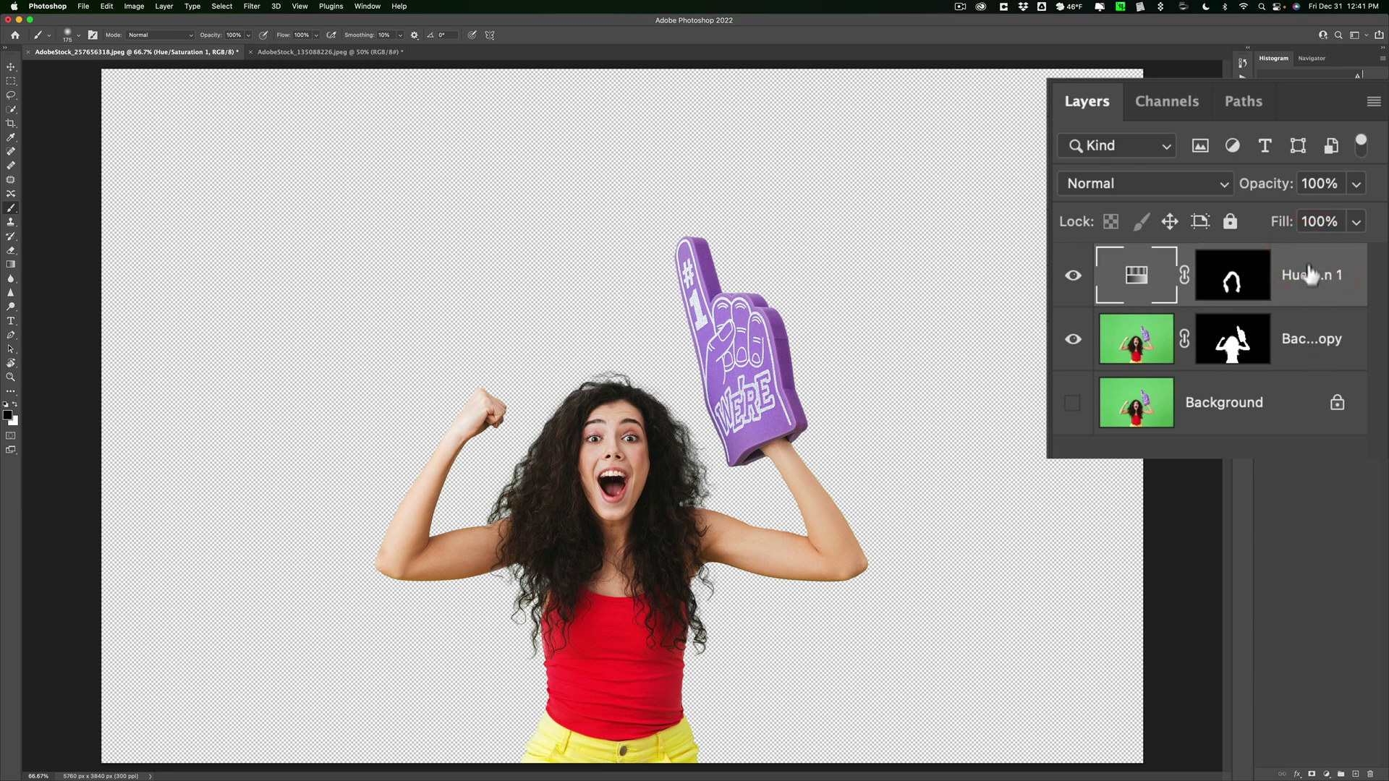
pyautogui.click(1309, 265)
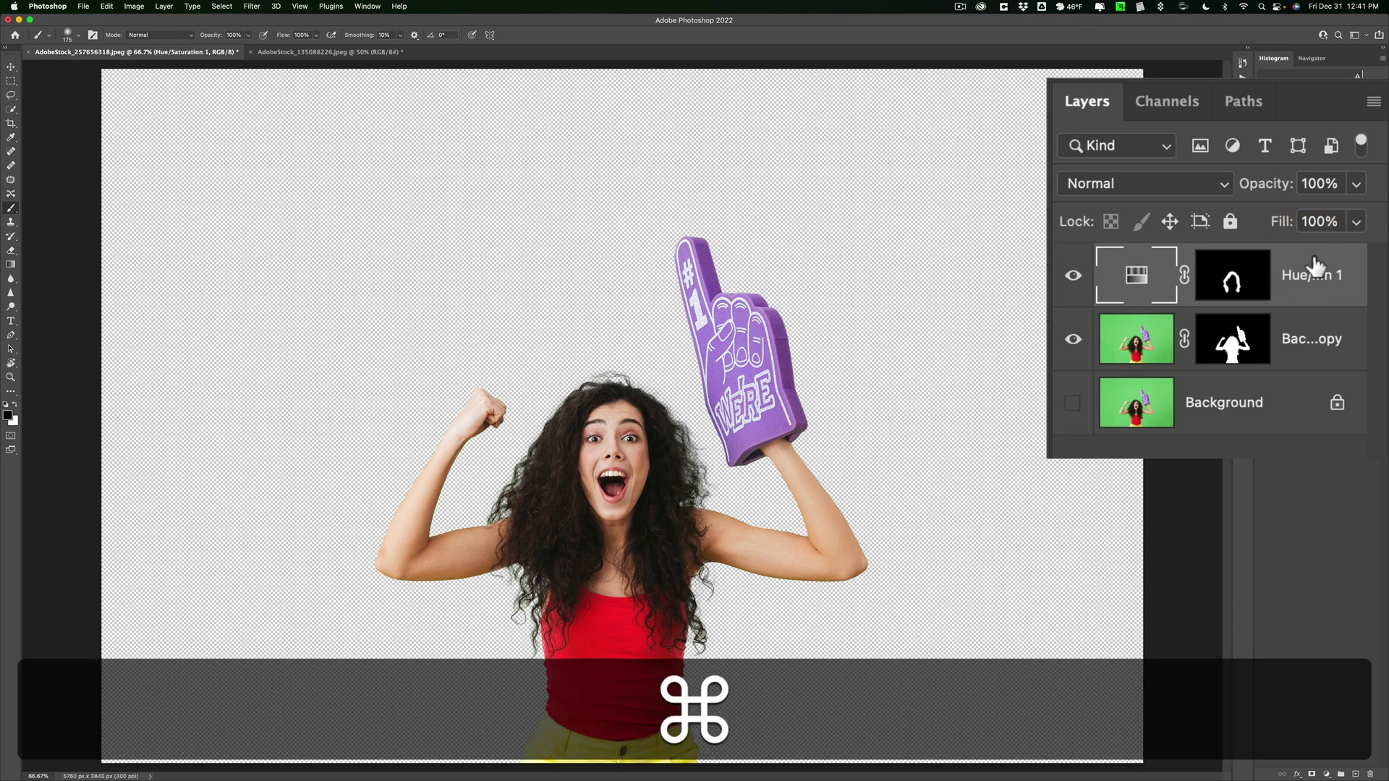
pyautogui.press('super+e')
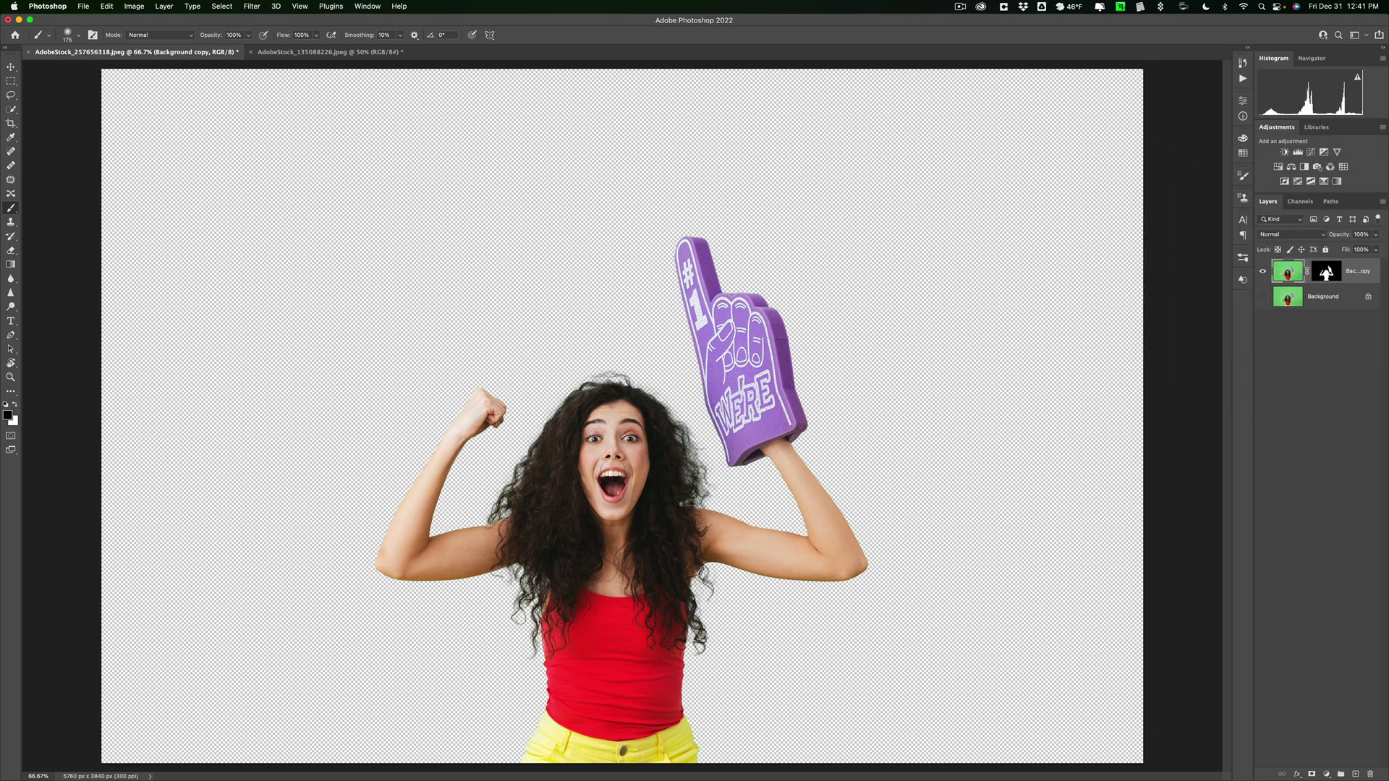
pyautogui.press('v')
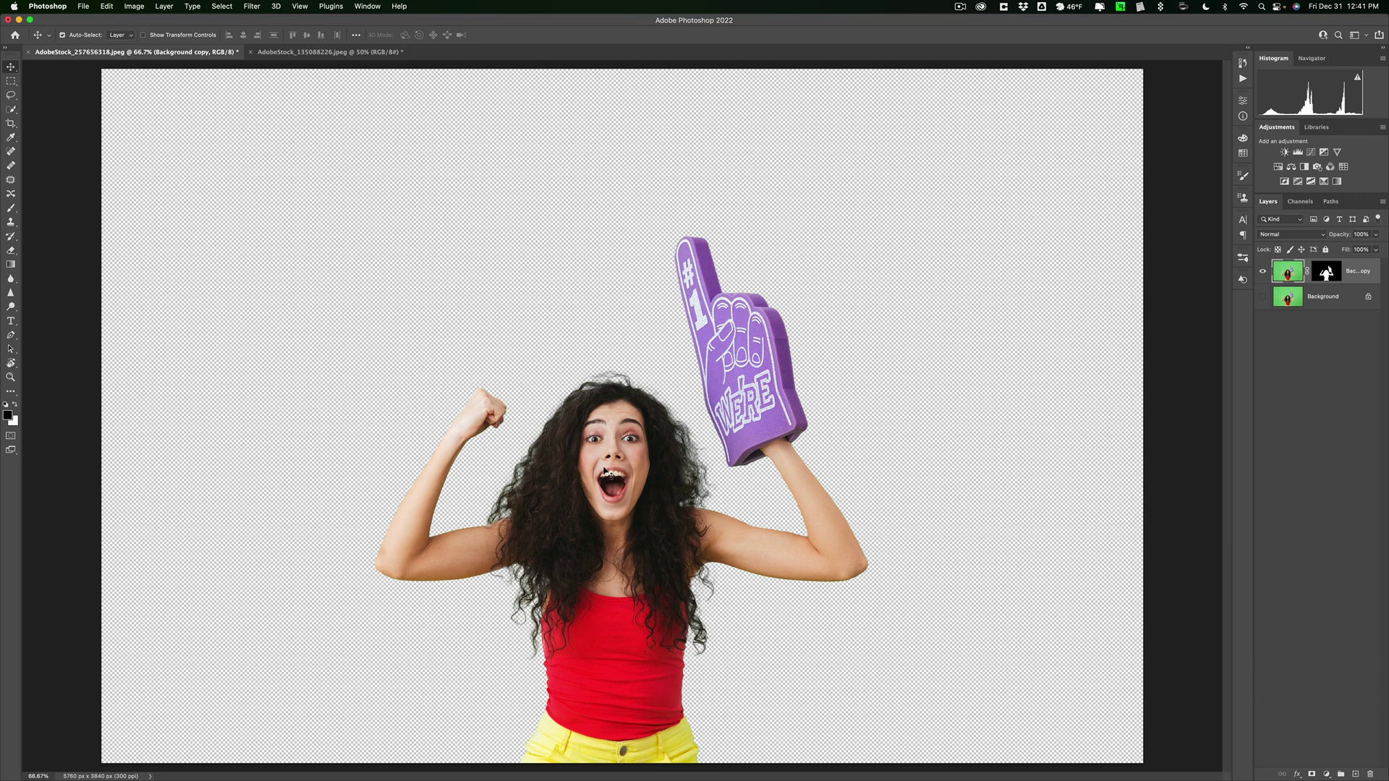
pyautogui.moveTo(589, 450); pyautogui.dragTo(619, 418)
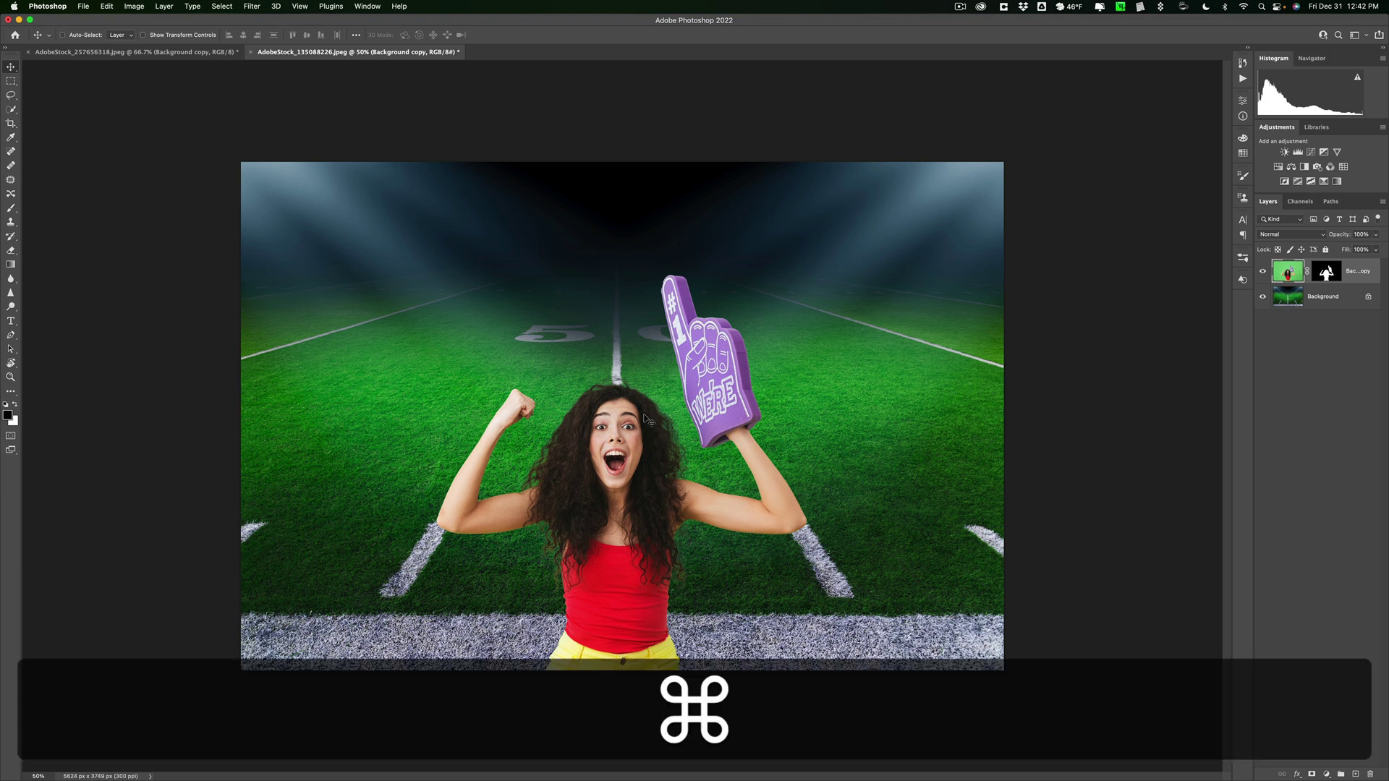
# Scale the model layer up to about 131% with Free Transform and apply it
pyautogui.press('super+t')
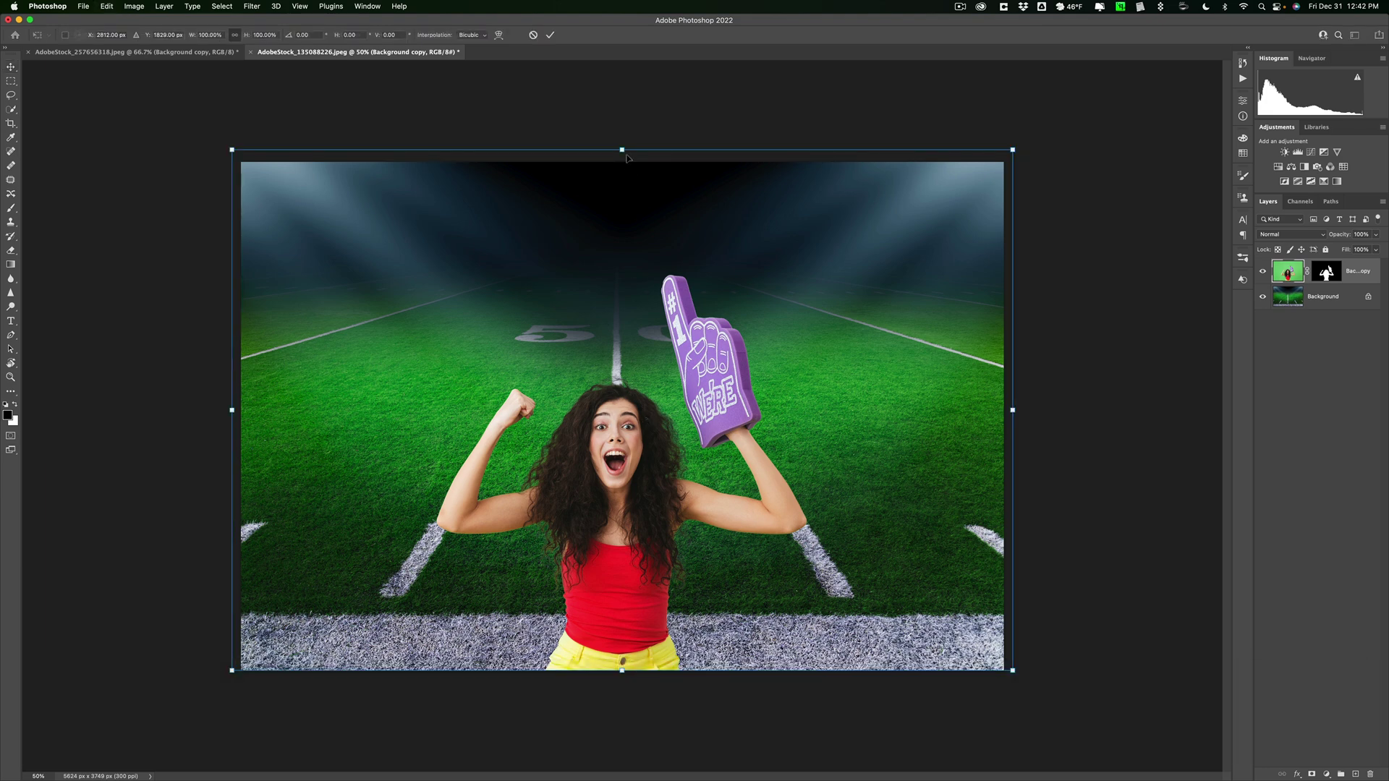
pyautogui.moveTo(622, 148); pyautogui.dragTo(623, 54)
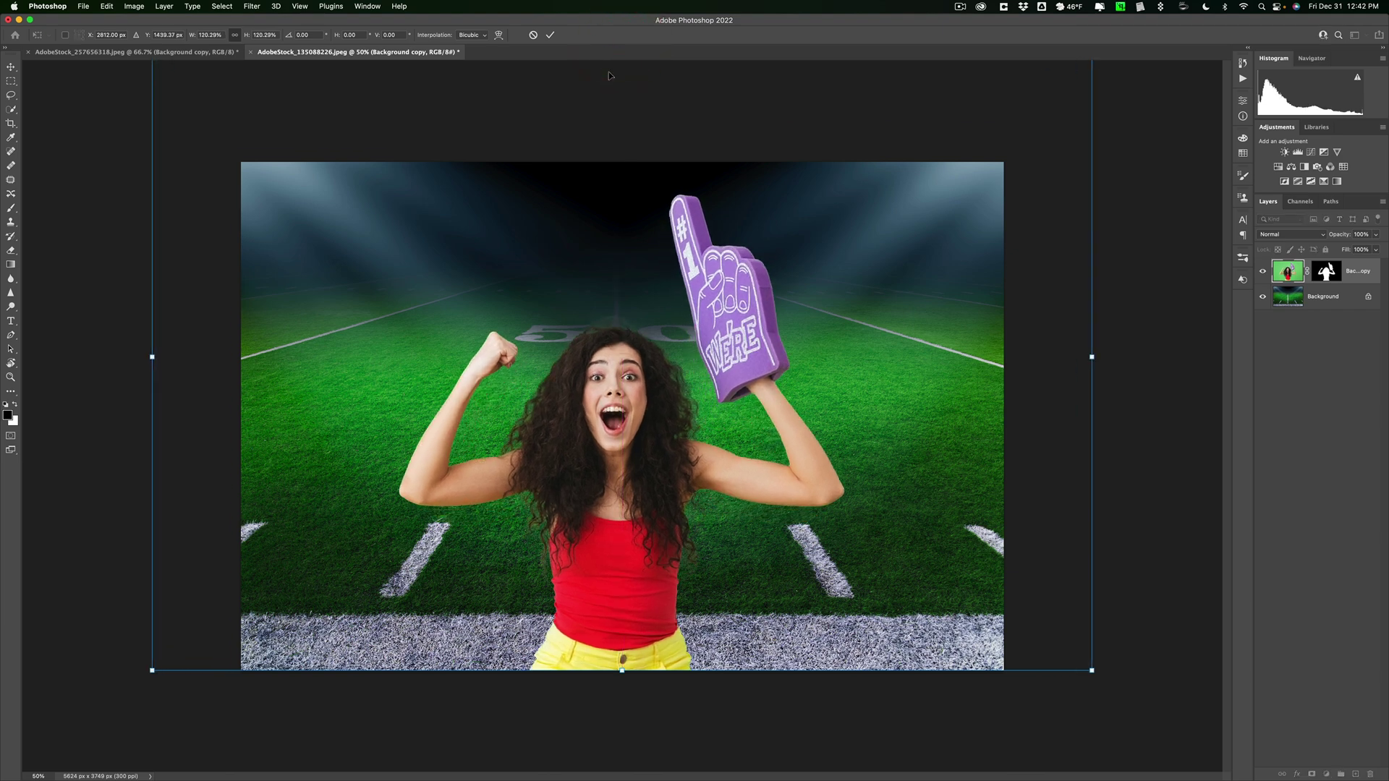
pyautogui.press('super')
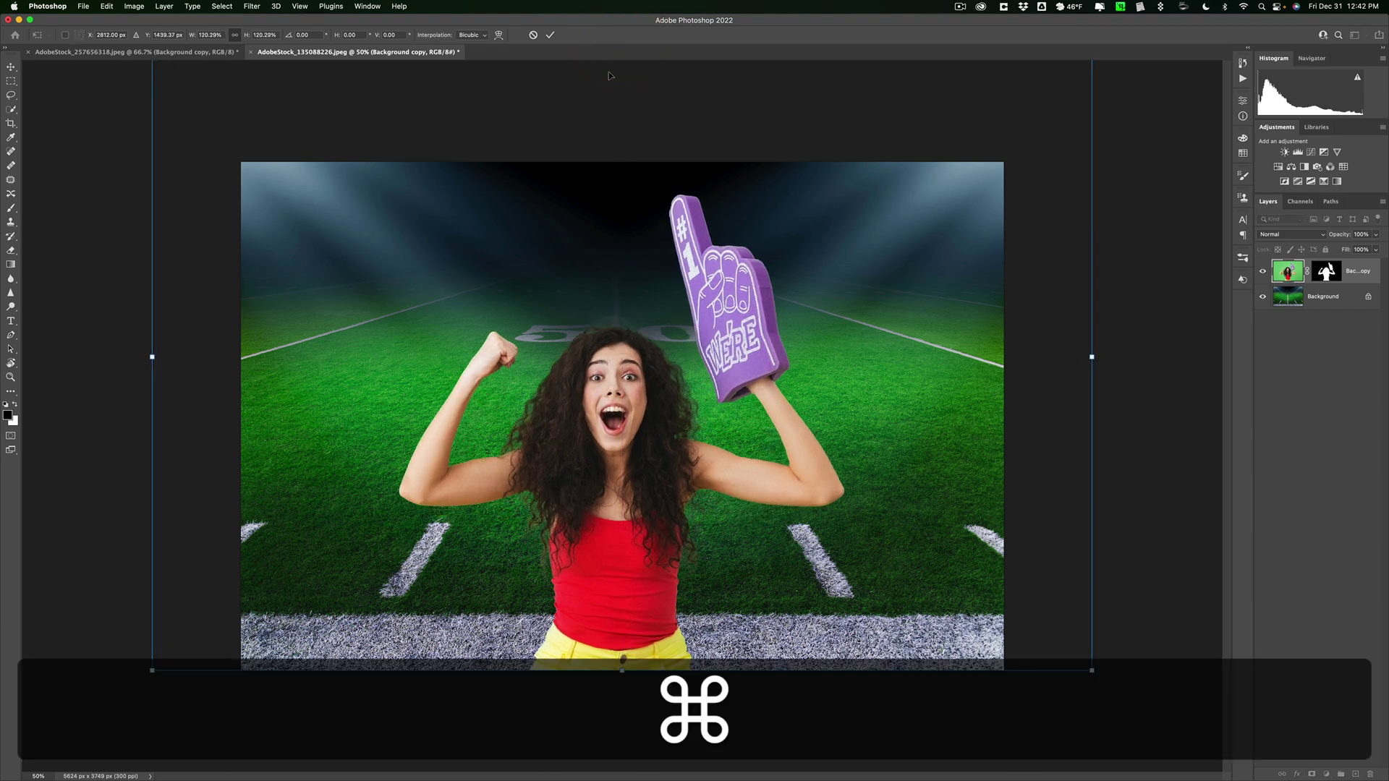
pyautogui.press('super+minus')
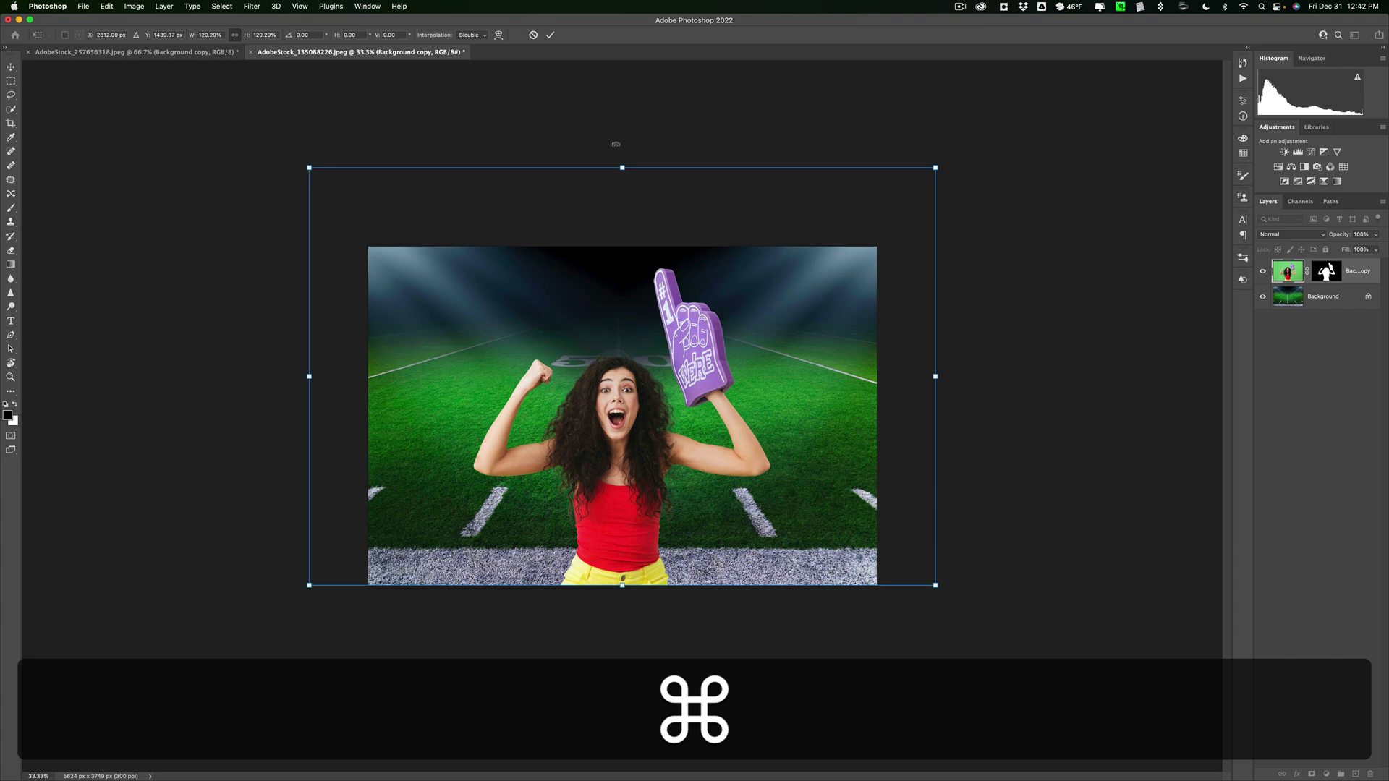
pyautogui.moveTo(622, 167); pyautogui.dragTo(623, 129)
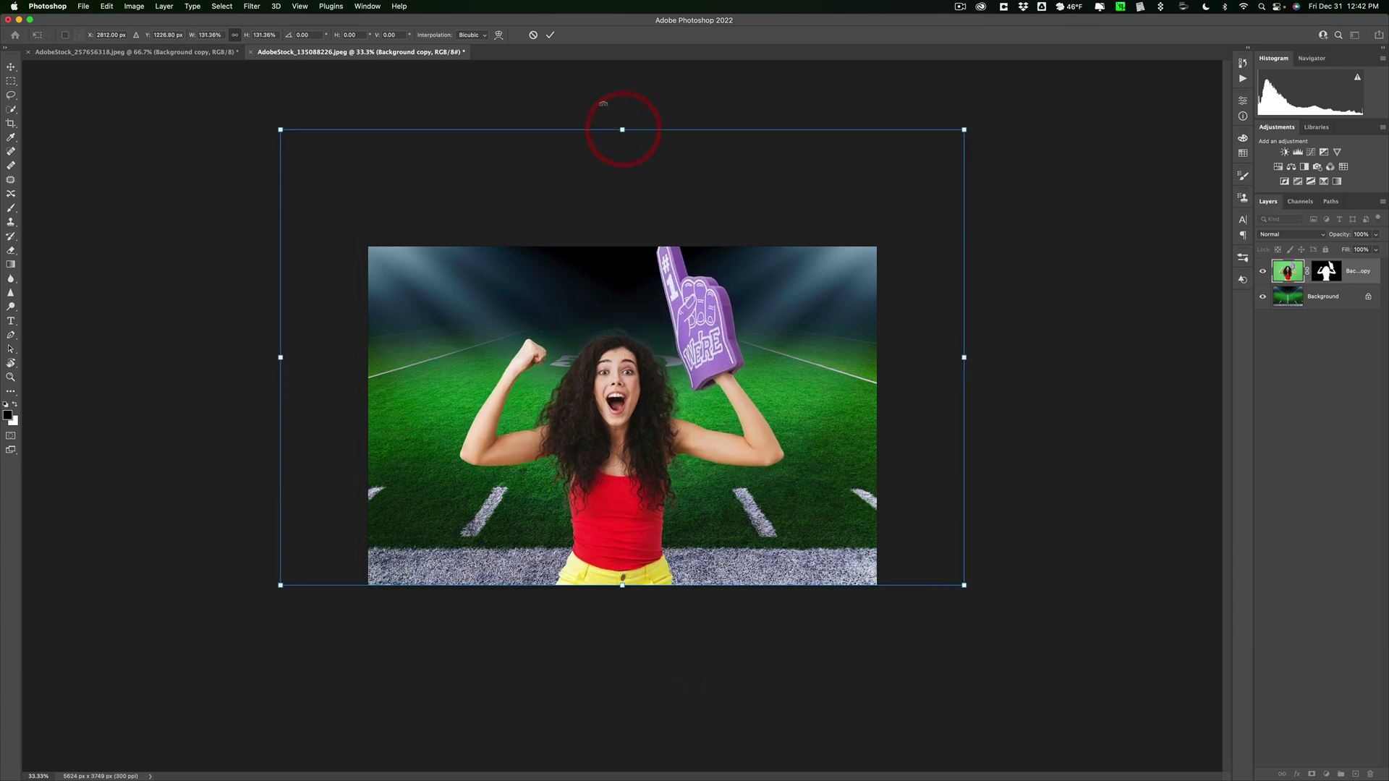
pyautogui.click(550, 36)
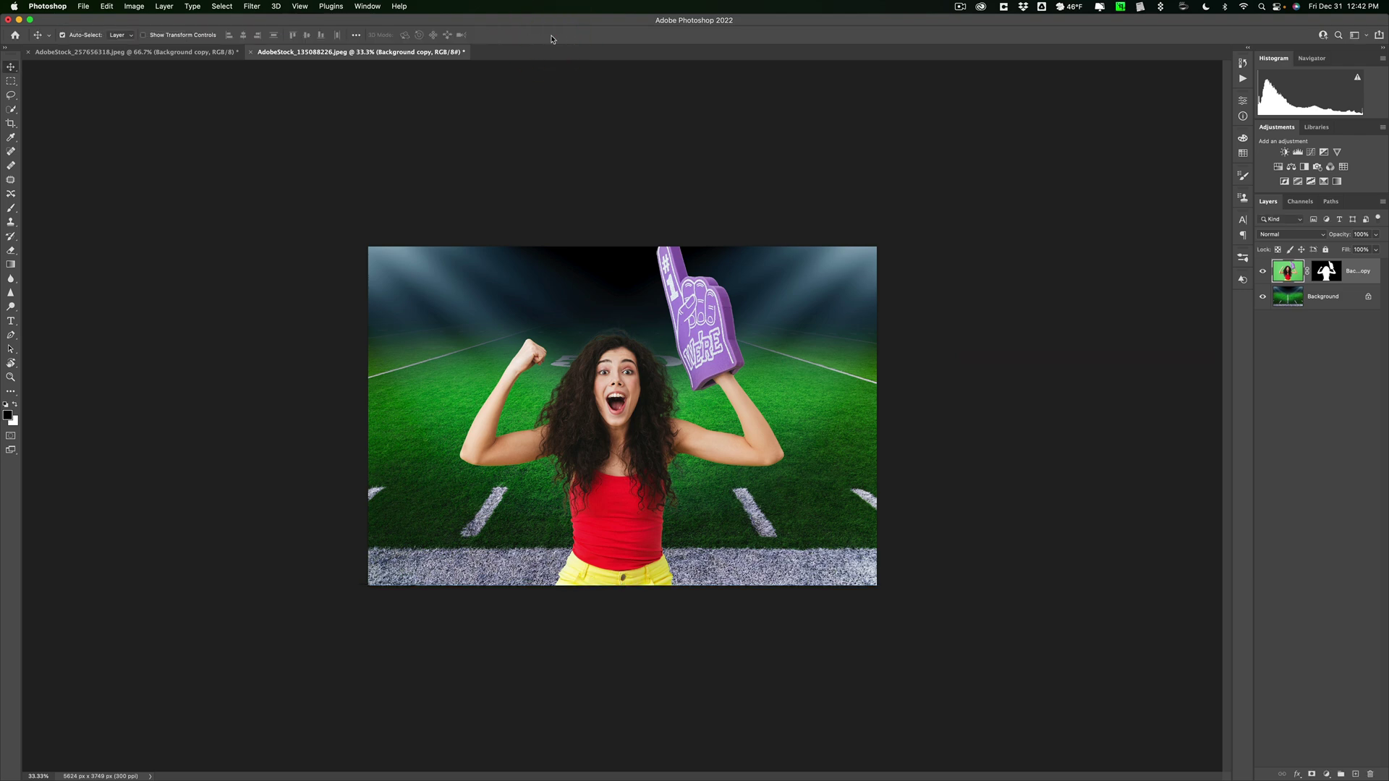
# Shrink the model slightly to about 95% so the foam finger fits inside the frame
pyautogui.press('super')
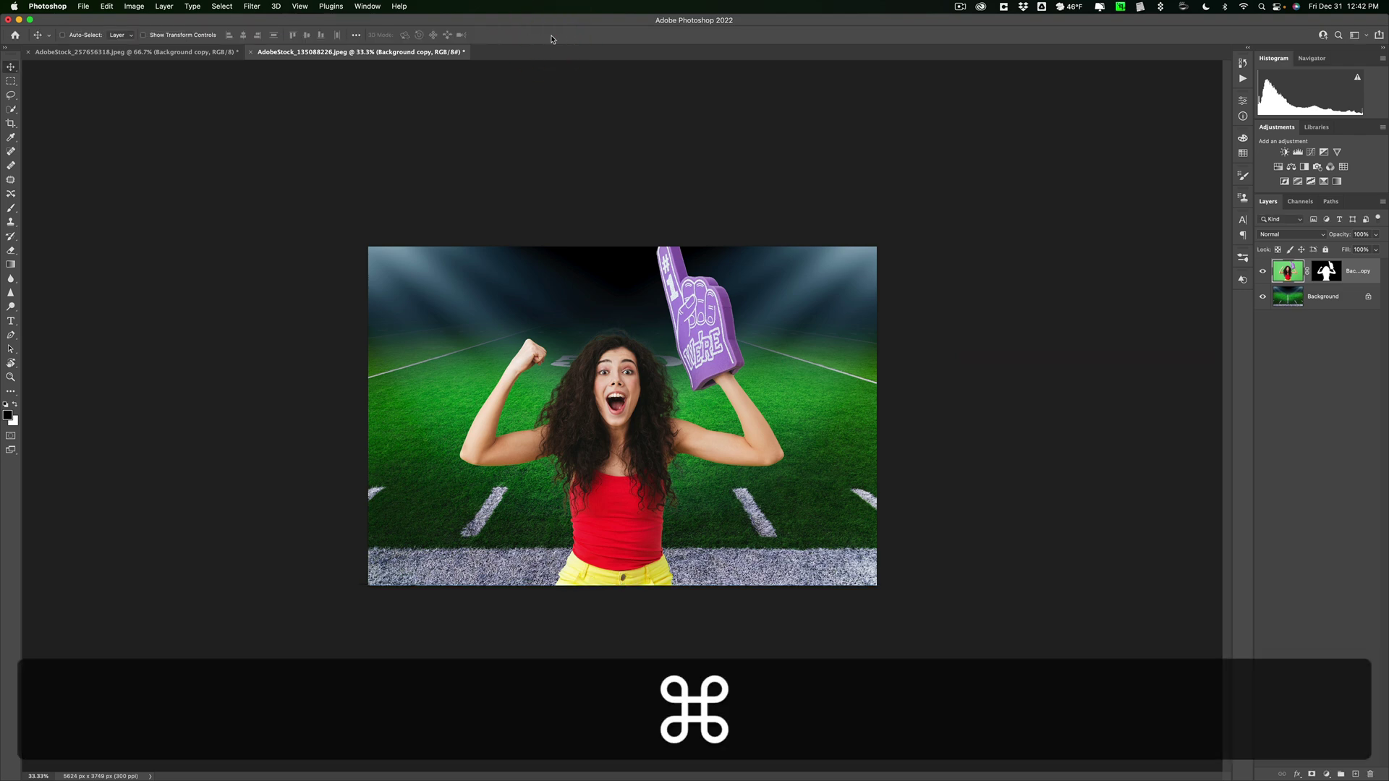
pyautogui.press('super+t')
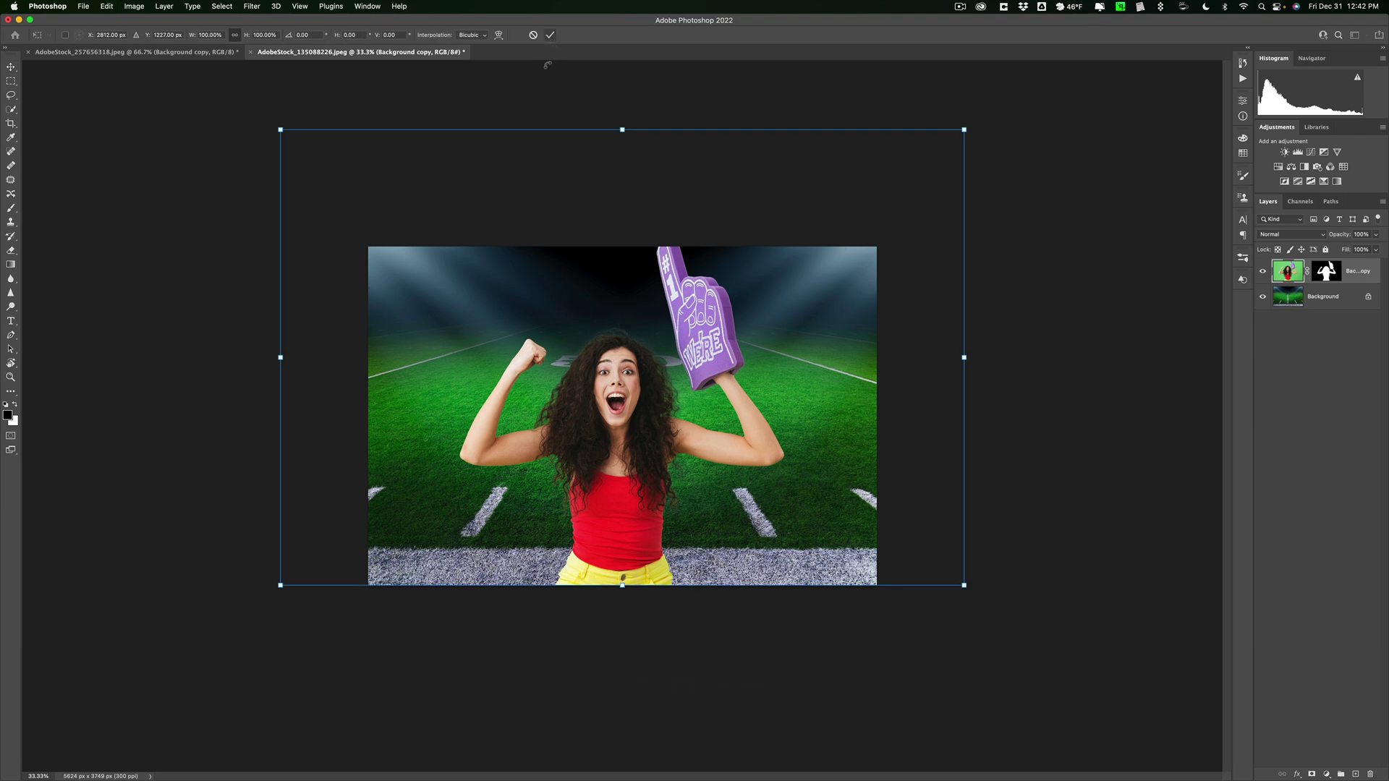
pyautogui.moveTo(622, 131); pyautogui.dragTo(622, 150)
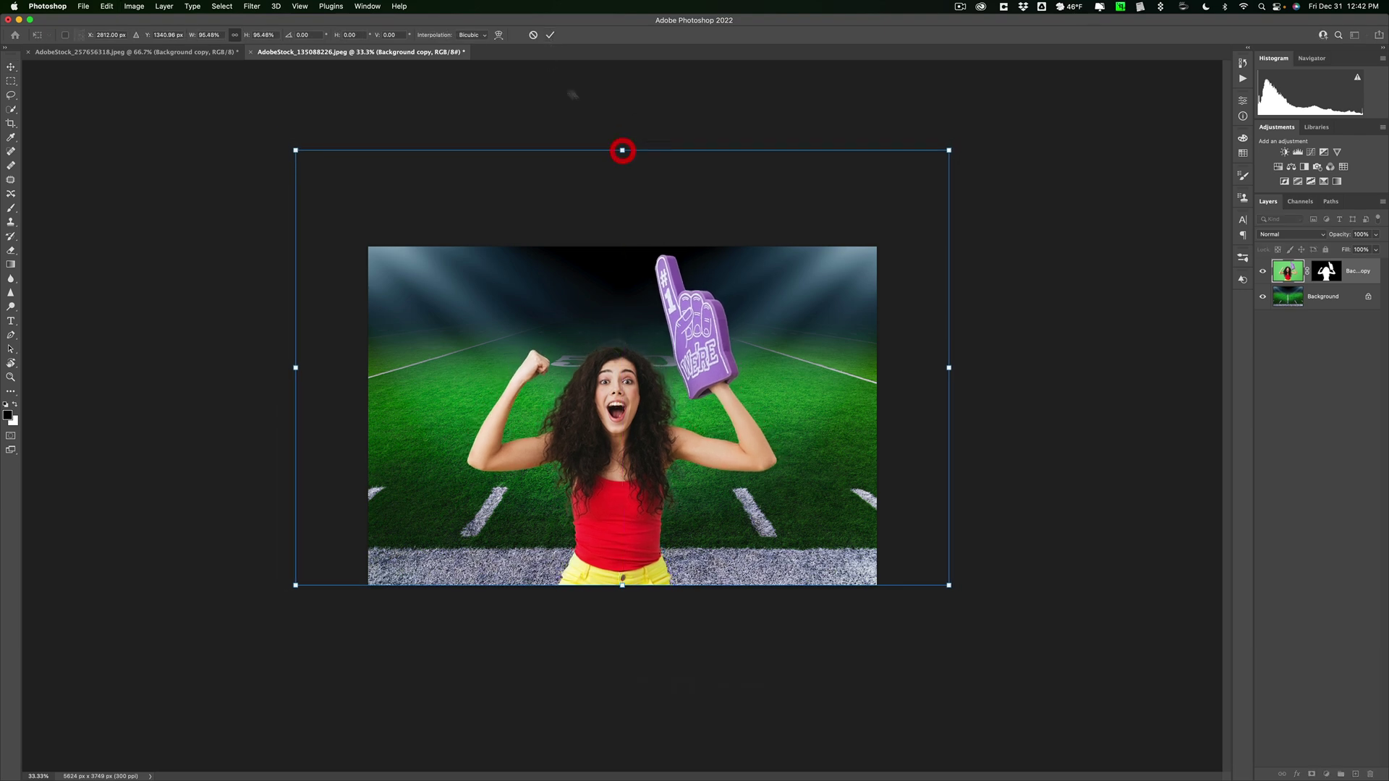
pyautogui.click(550, 33)
pyautogui.press('super')
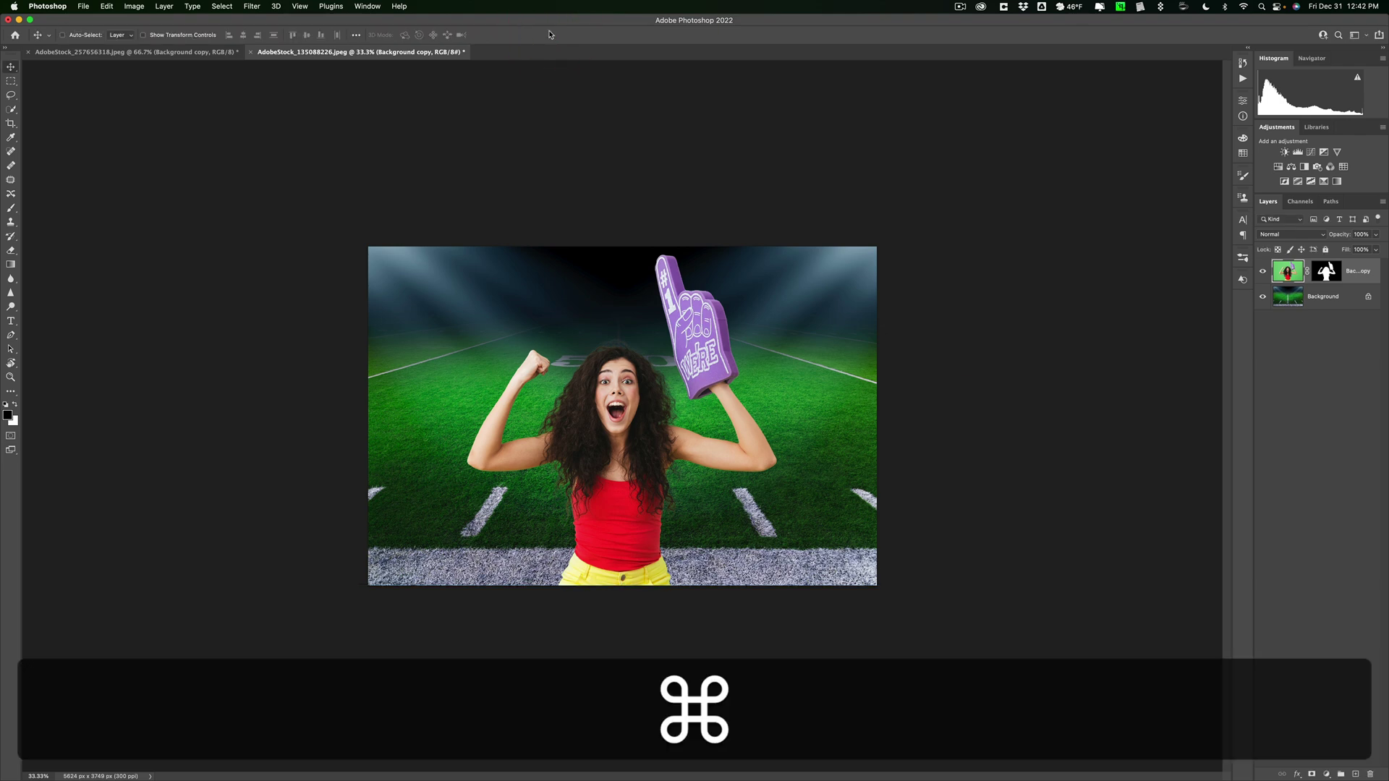
# Fit the whole football-field composite in the window with Cmd+0
pyautogui.press('super+0')
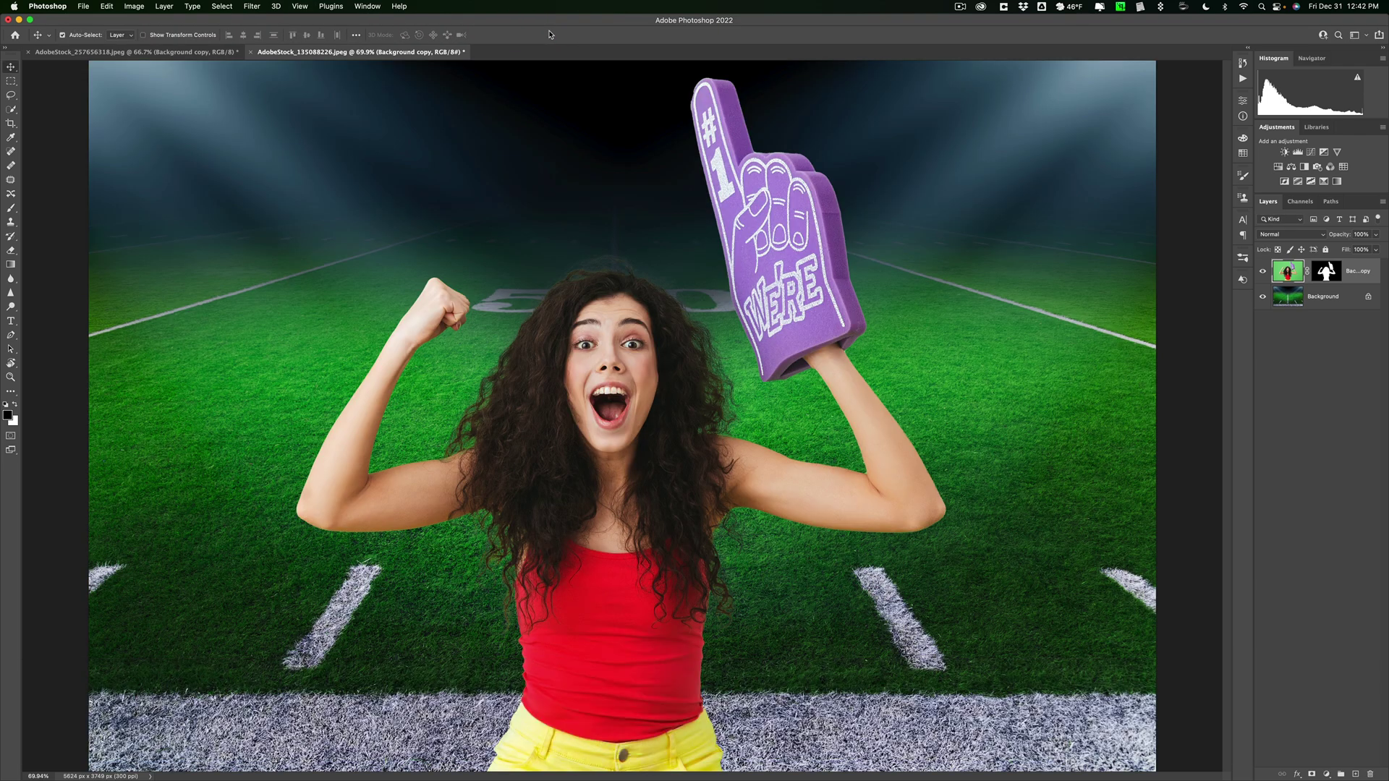